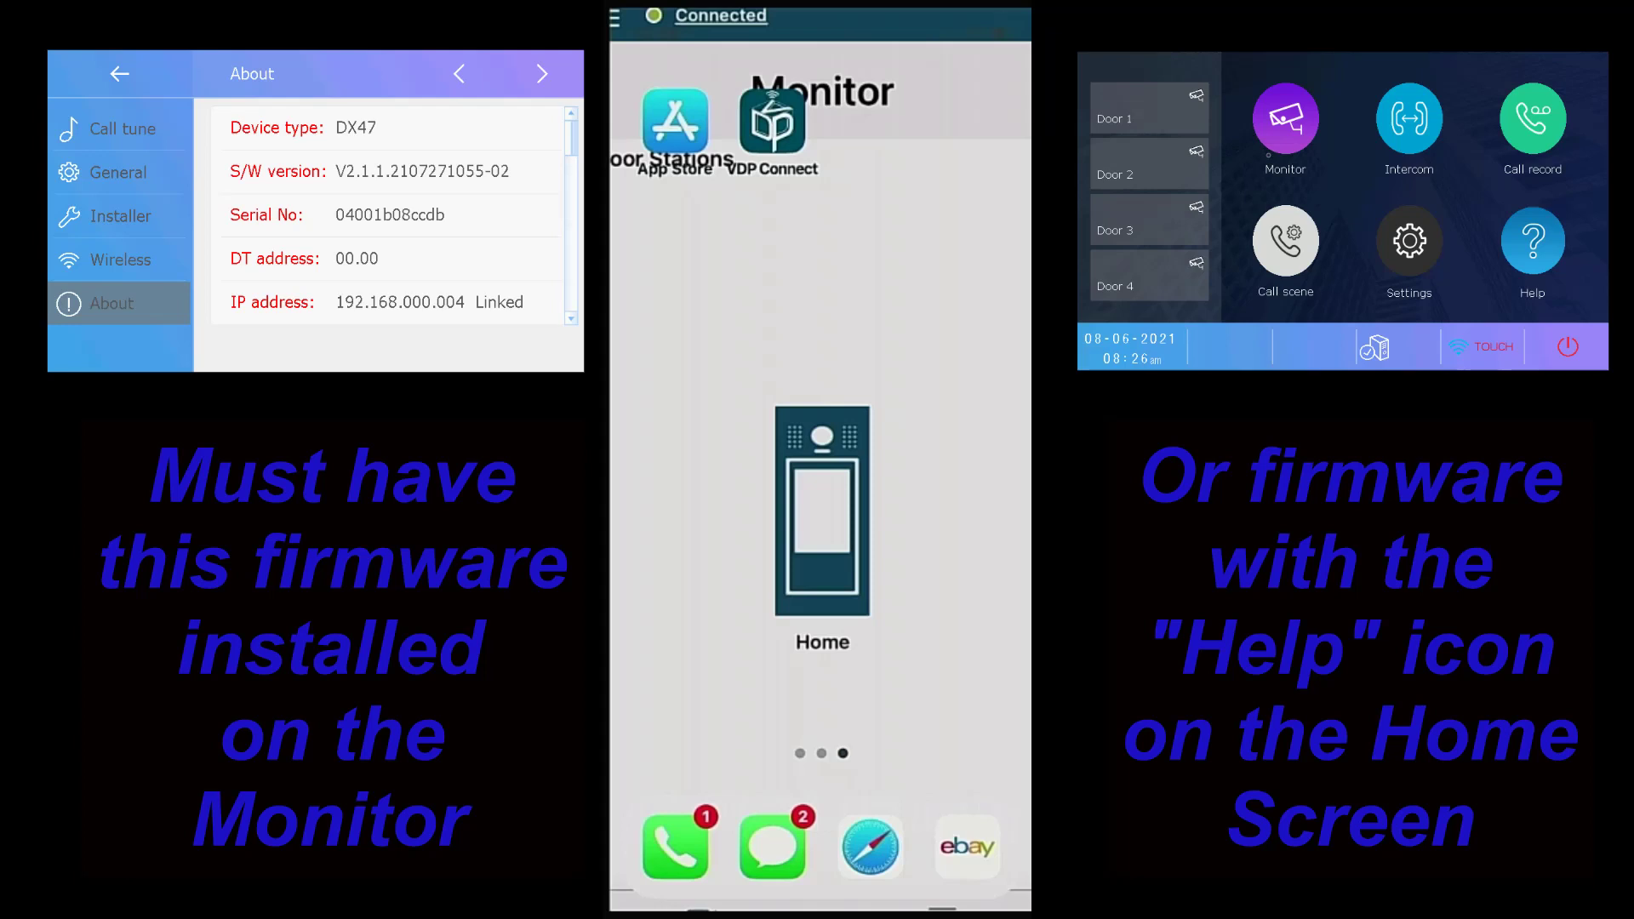
Open VDPConnect from its App Store listing and allow the app to send notifications.
left_click(679, 126)
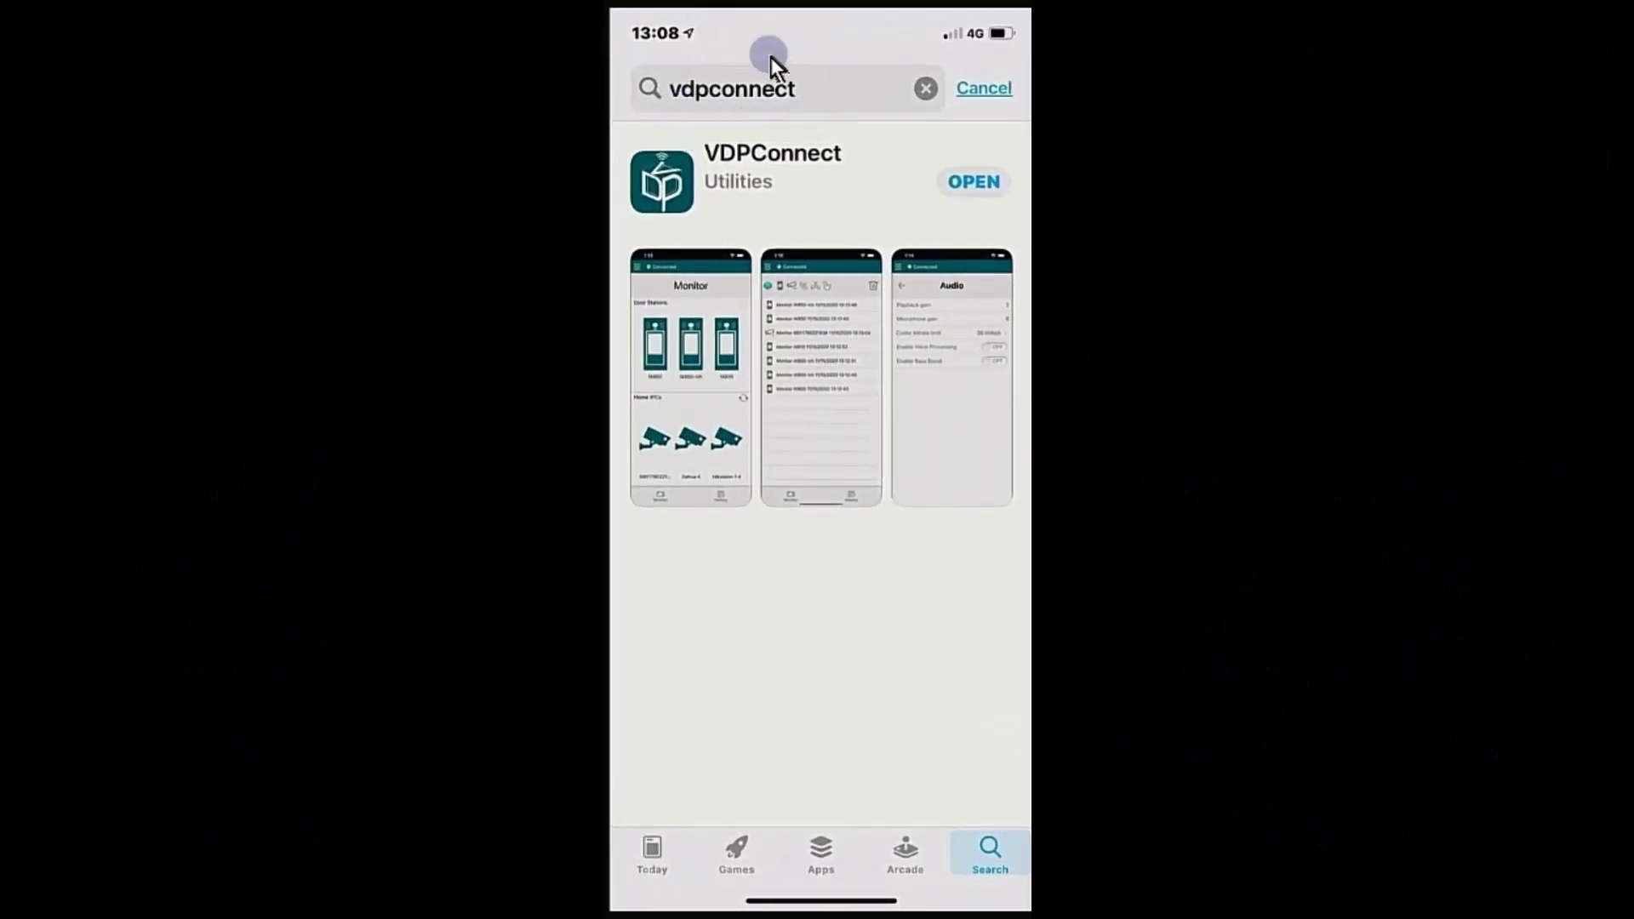
left_click(974, 181)
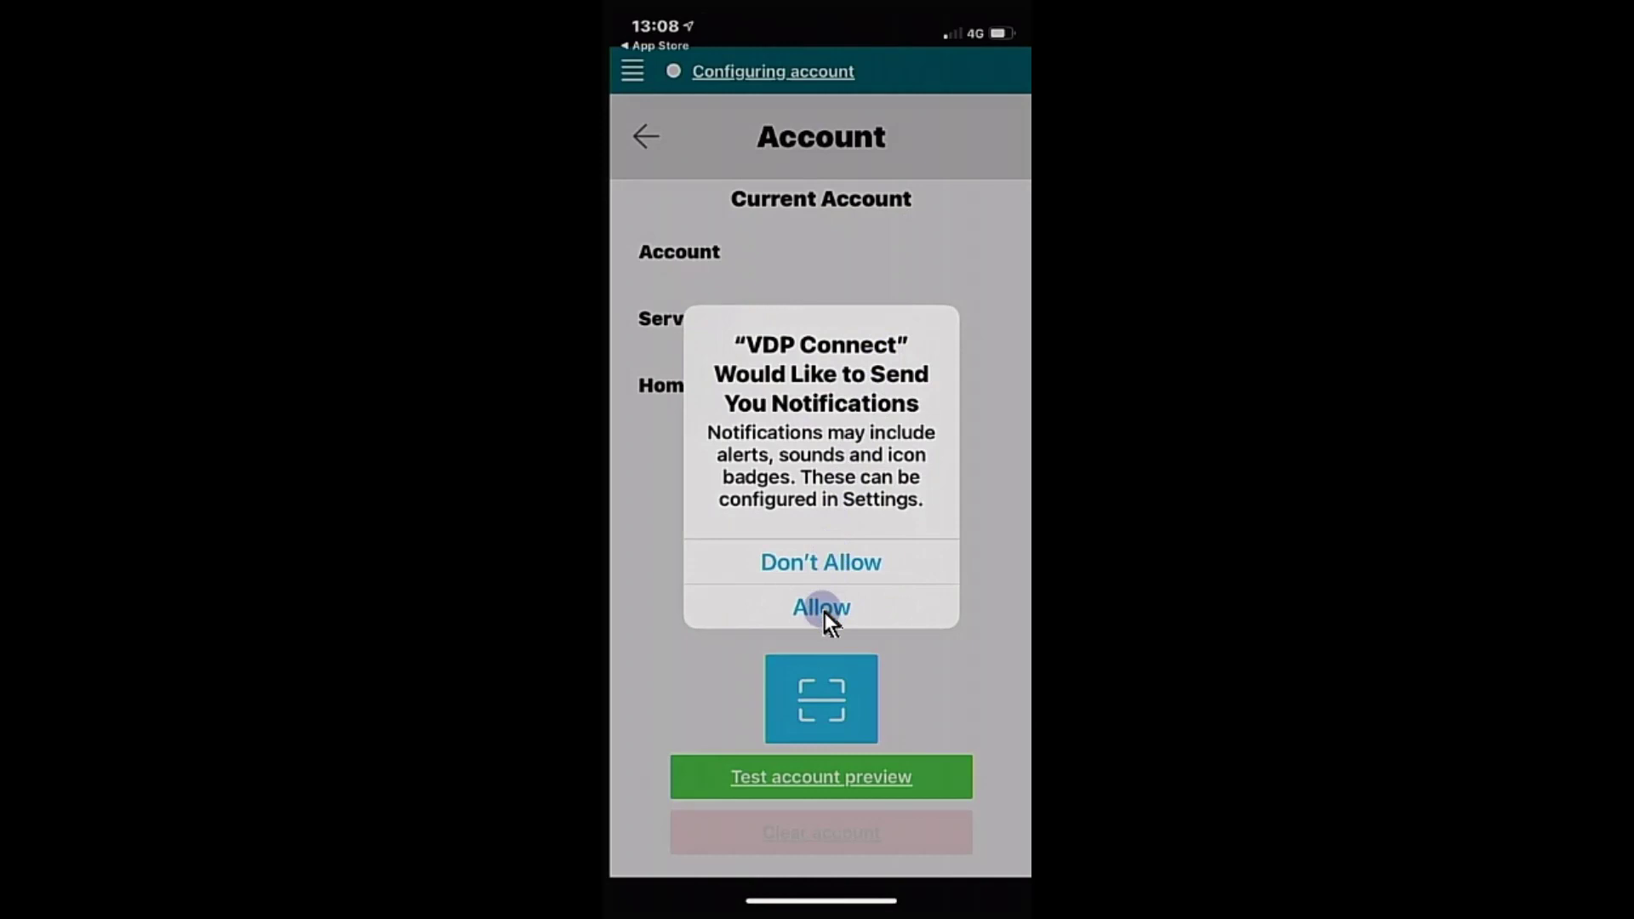
left_click(822, 608)
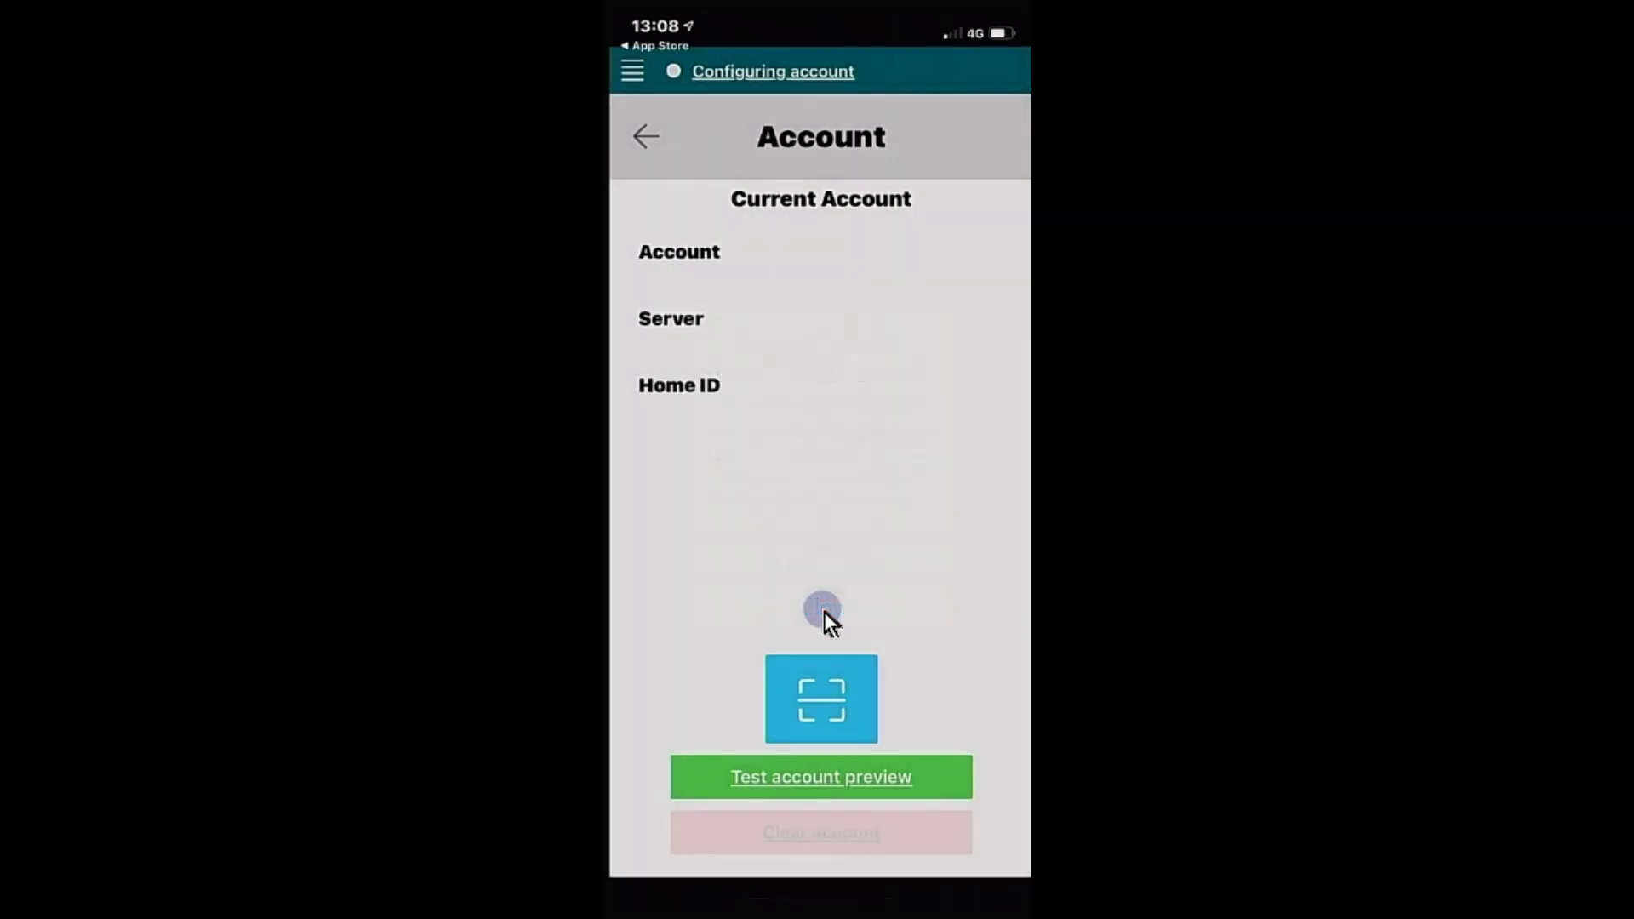
Start the account barcode scanner, allow camera access for scanning the monitor's code, and grant microphone access.
left_click(819, 688)
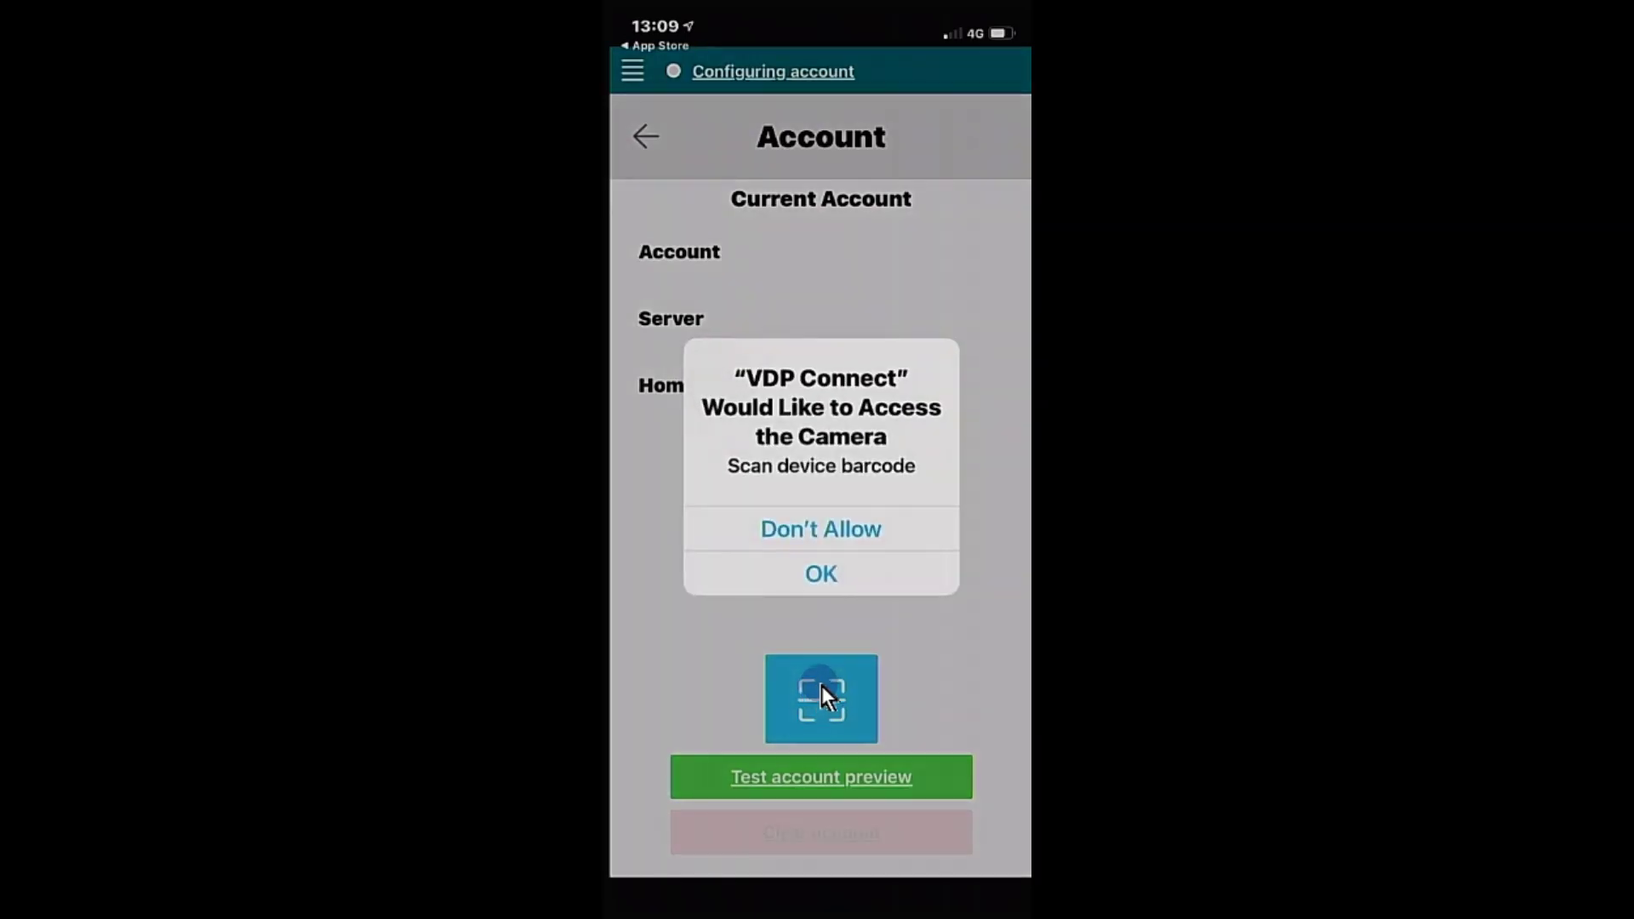
left_click(821, 575)
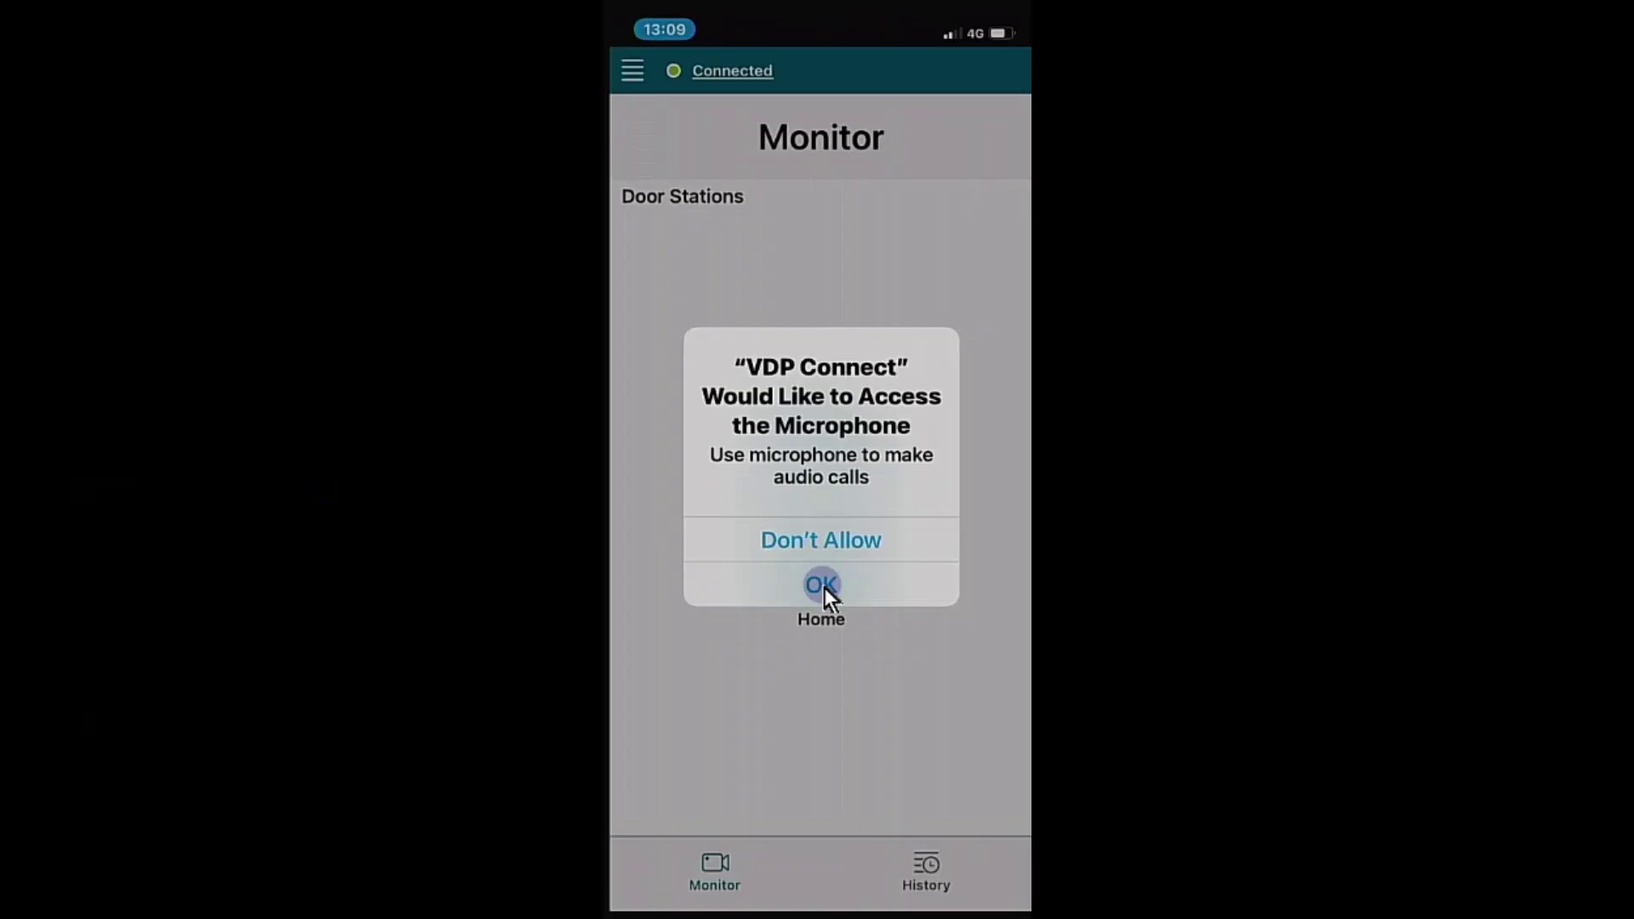
left_click(824, 587)
left_click(821, 583)
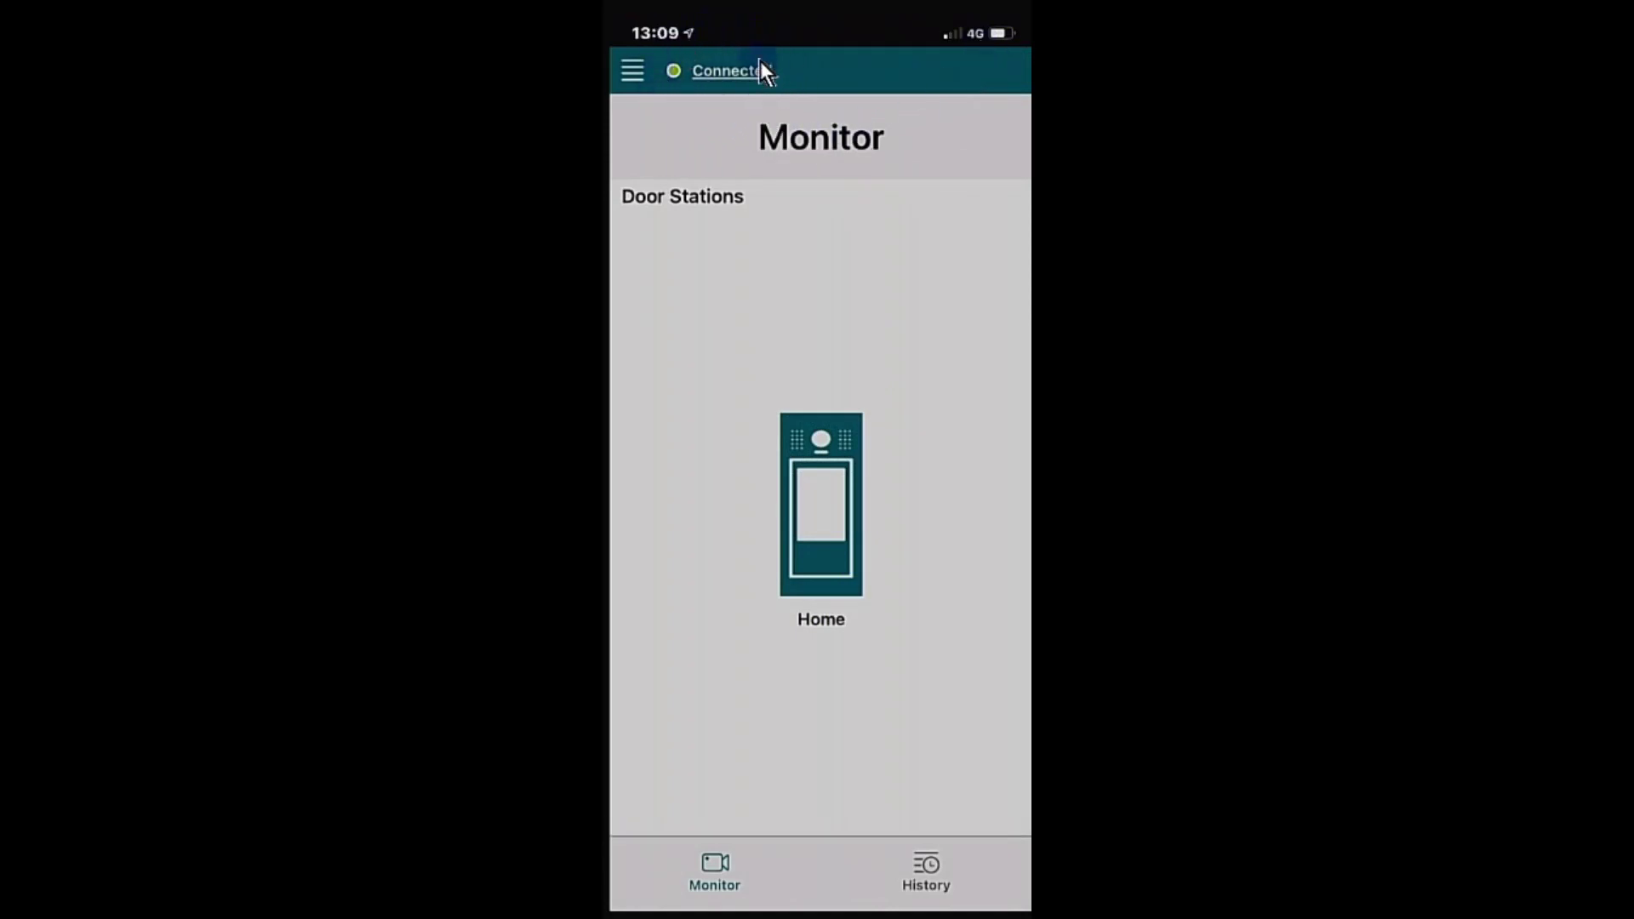
Open the live view of the Home door station and turn on its sound.
left_click(825, 481)
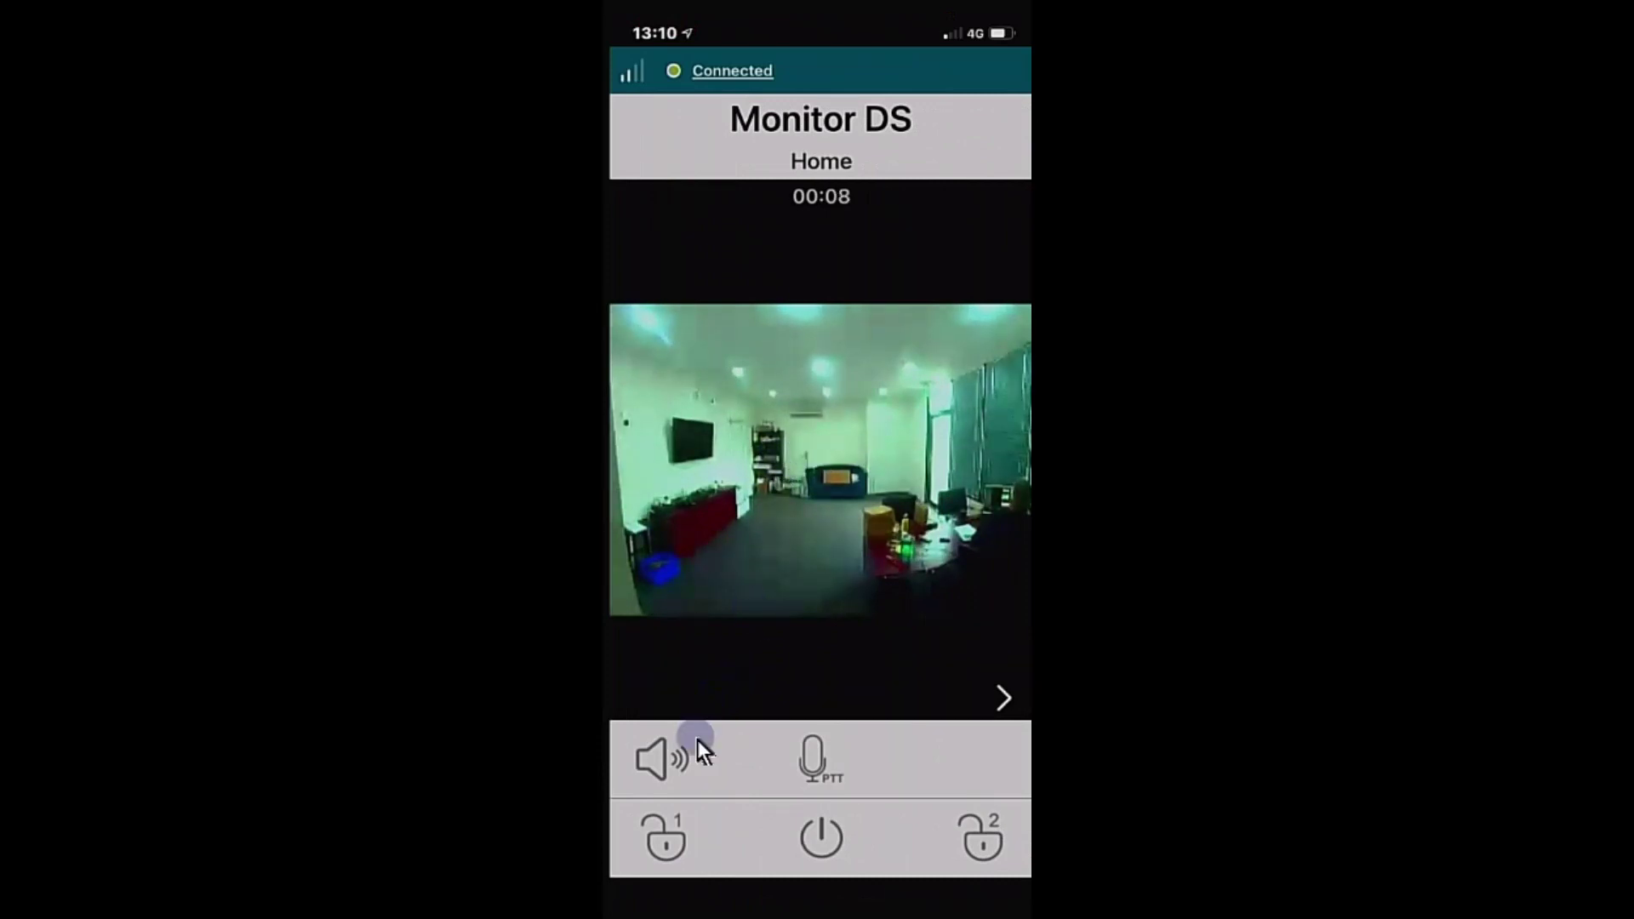
left_click(649, 769)
left_click(661, 762)
left_click(662, 768)
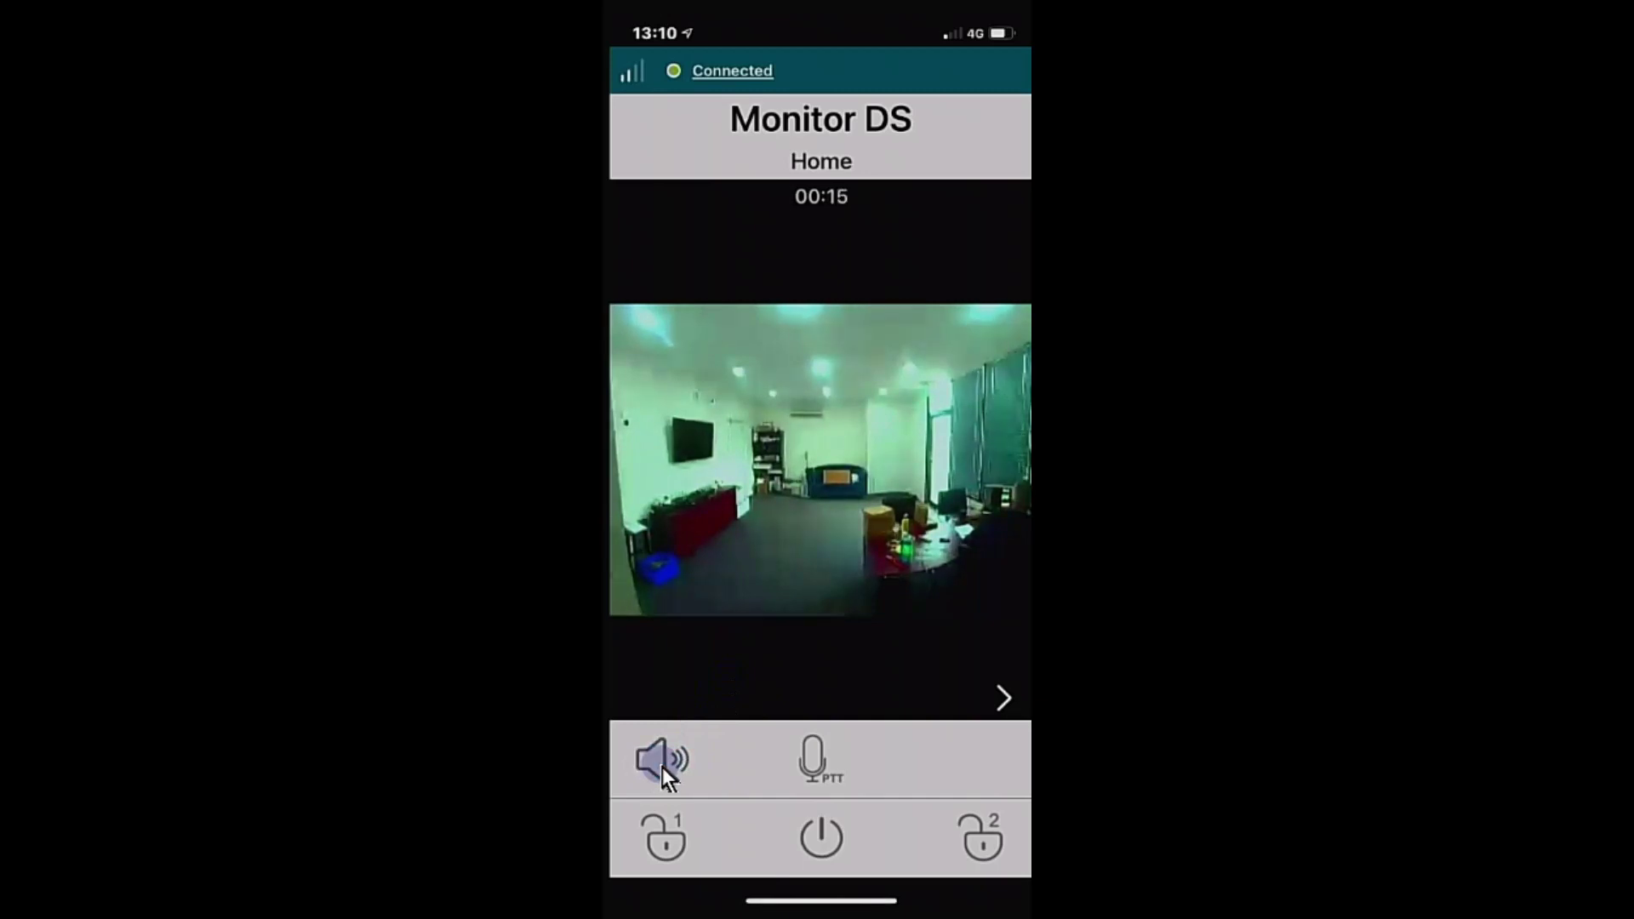
Activate push-to-talk in the Home live view to speak through the door station.
left_click(772, 744)
left_click(819, 759)
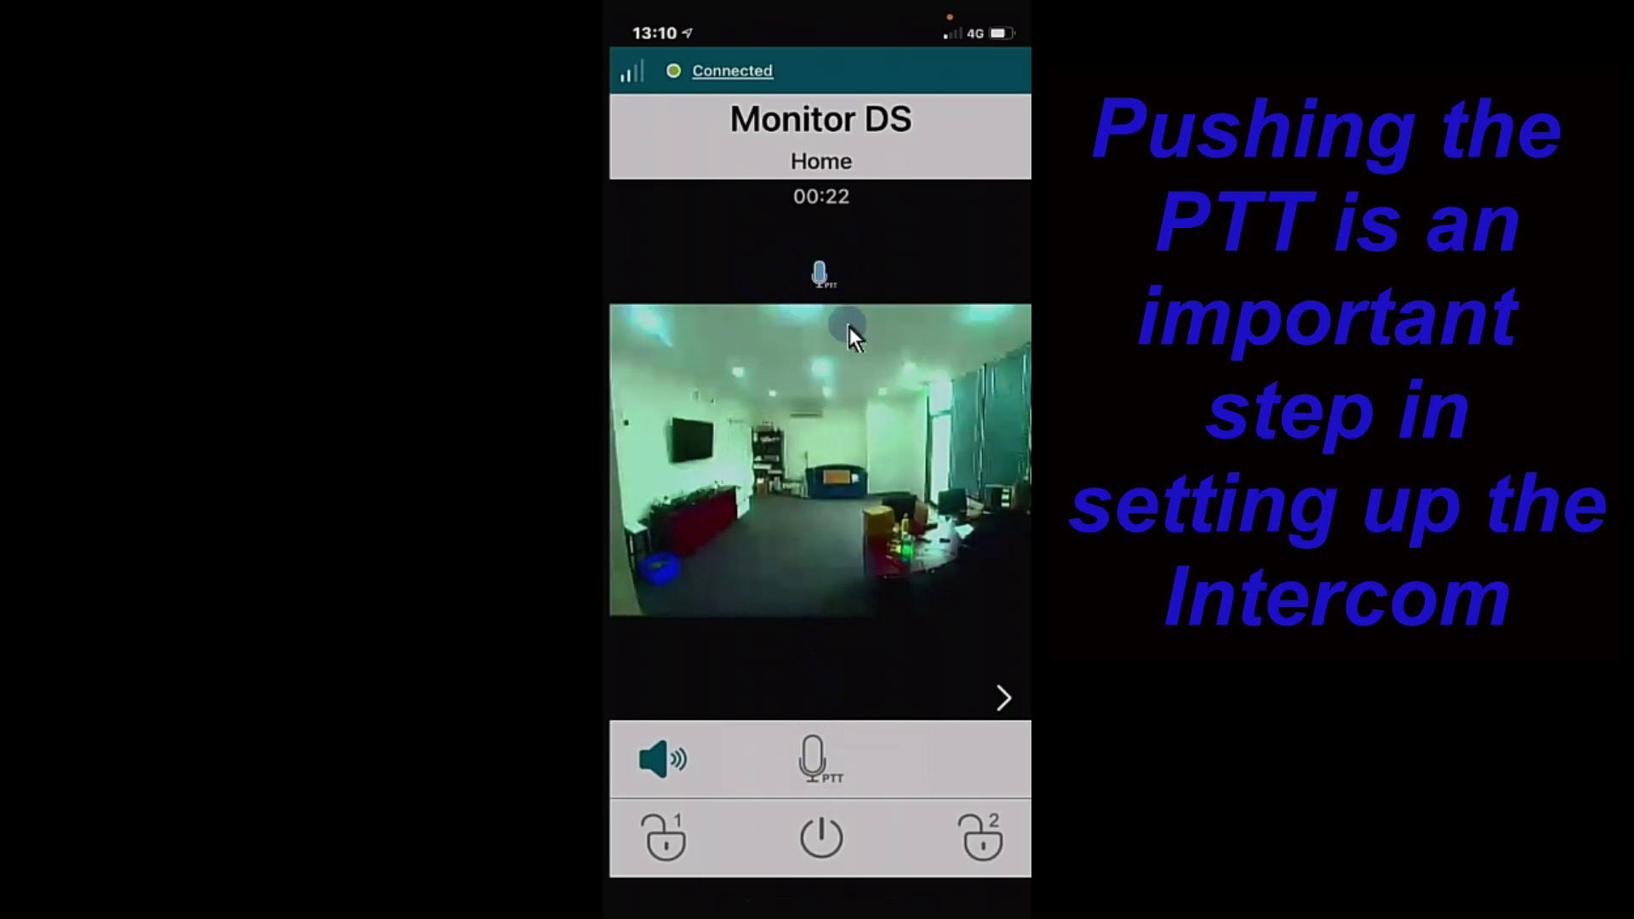
left_click(834, 759)
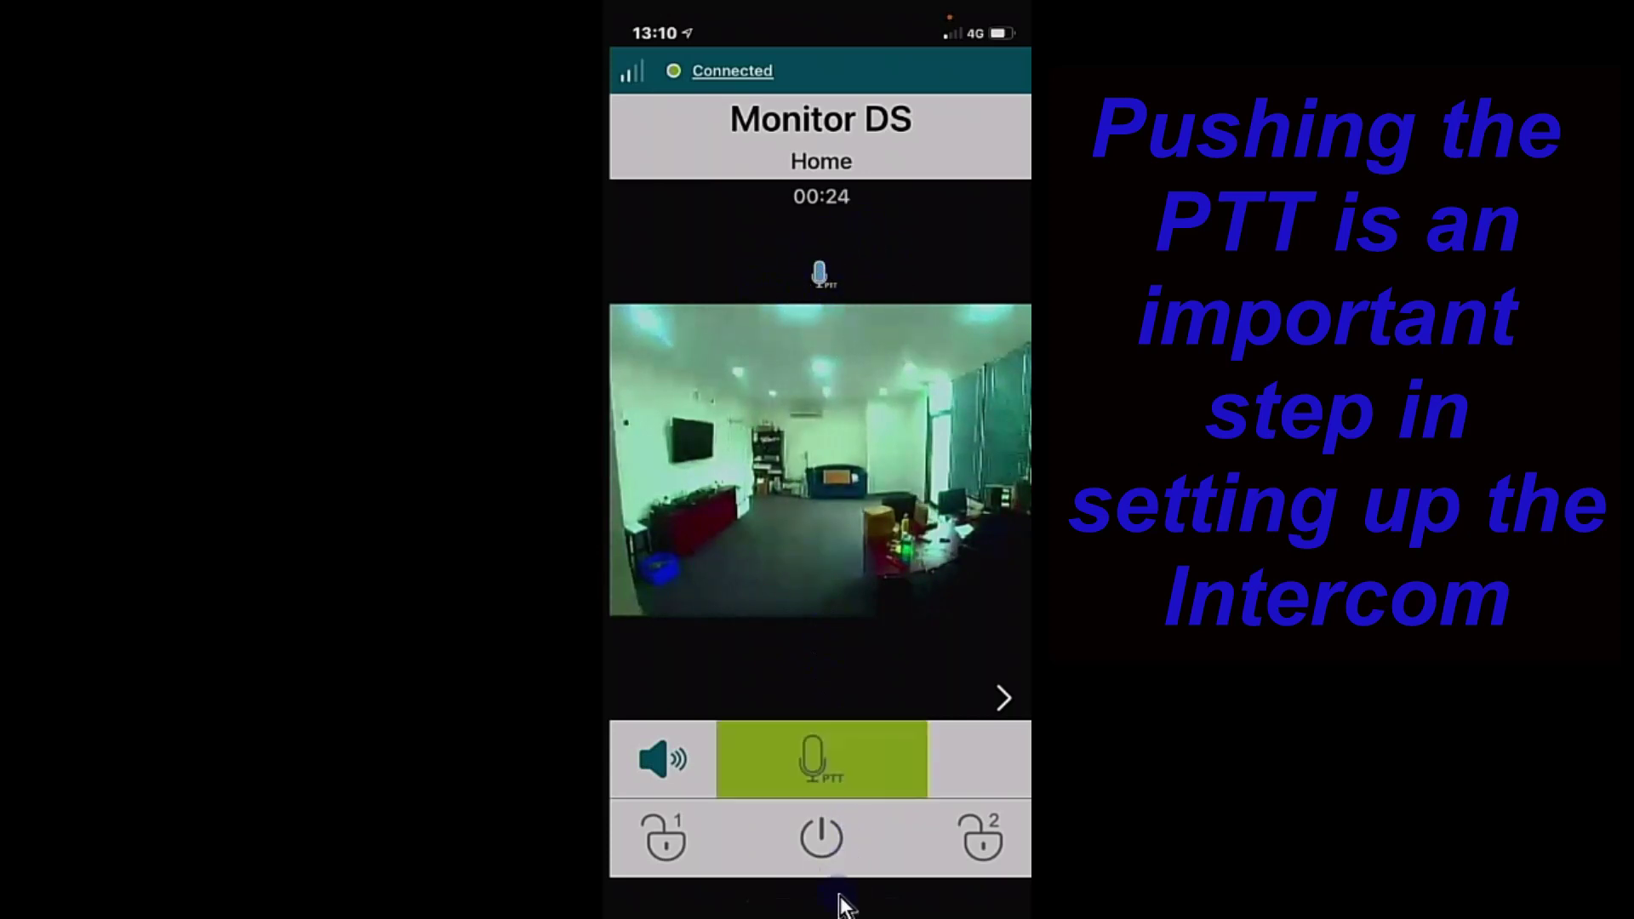
left_click(834, 759)
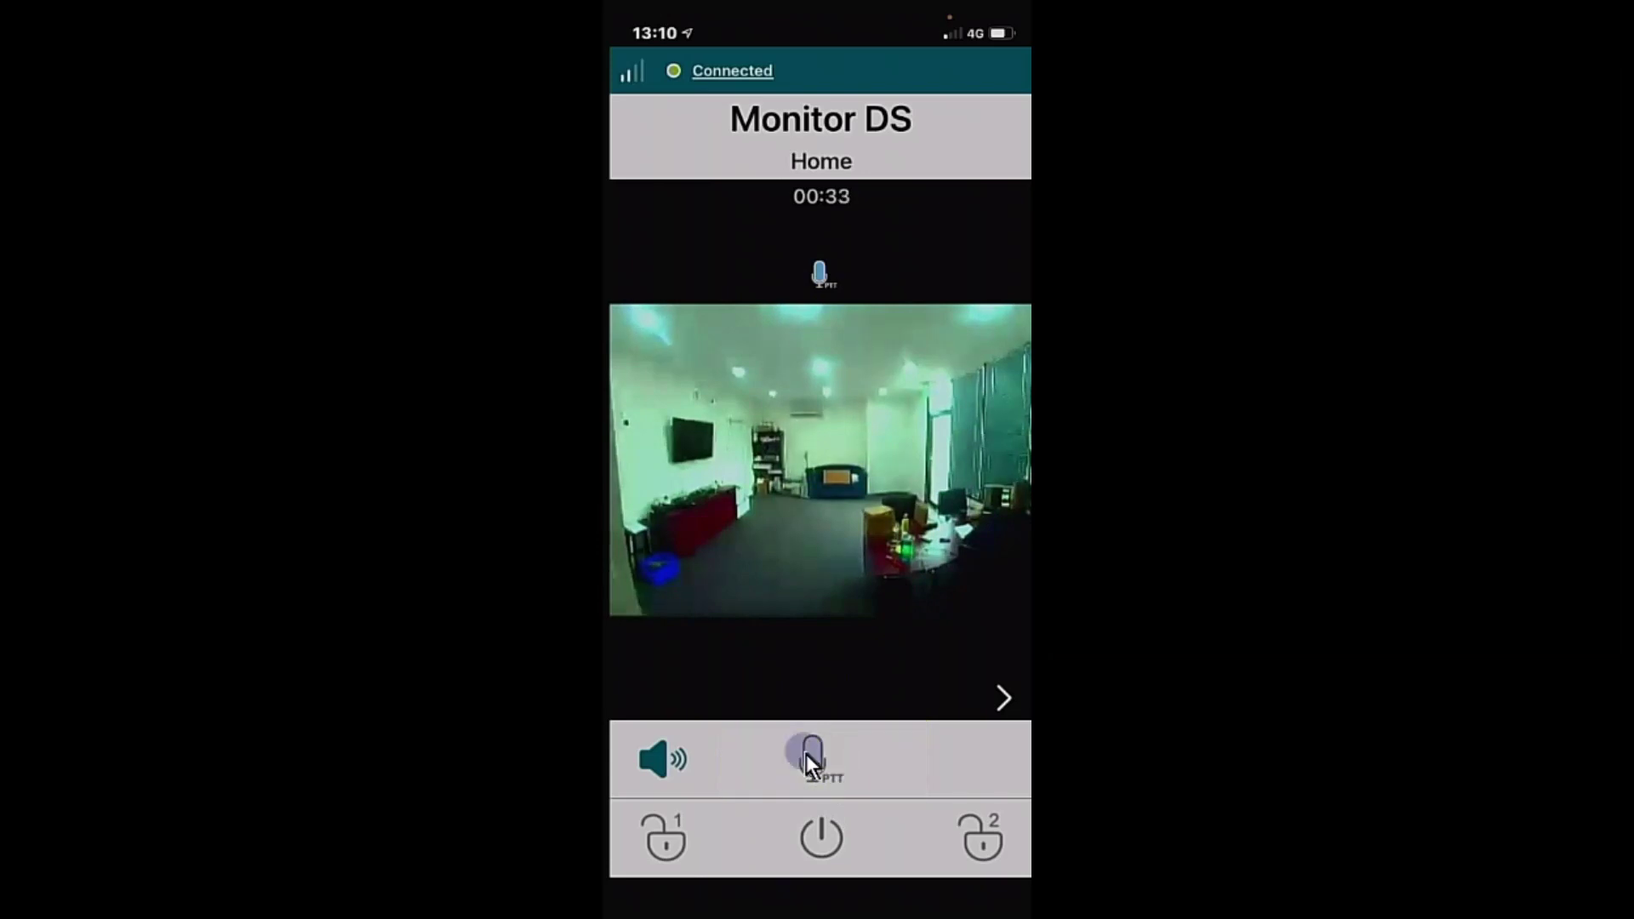
Release lock 1 and lock 2 from the Home live view, ending the monitoring session when finished.
left_click(669, 836)
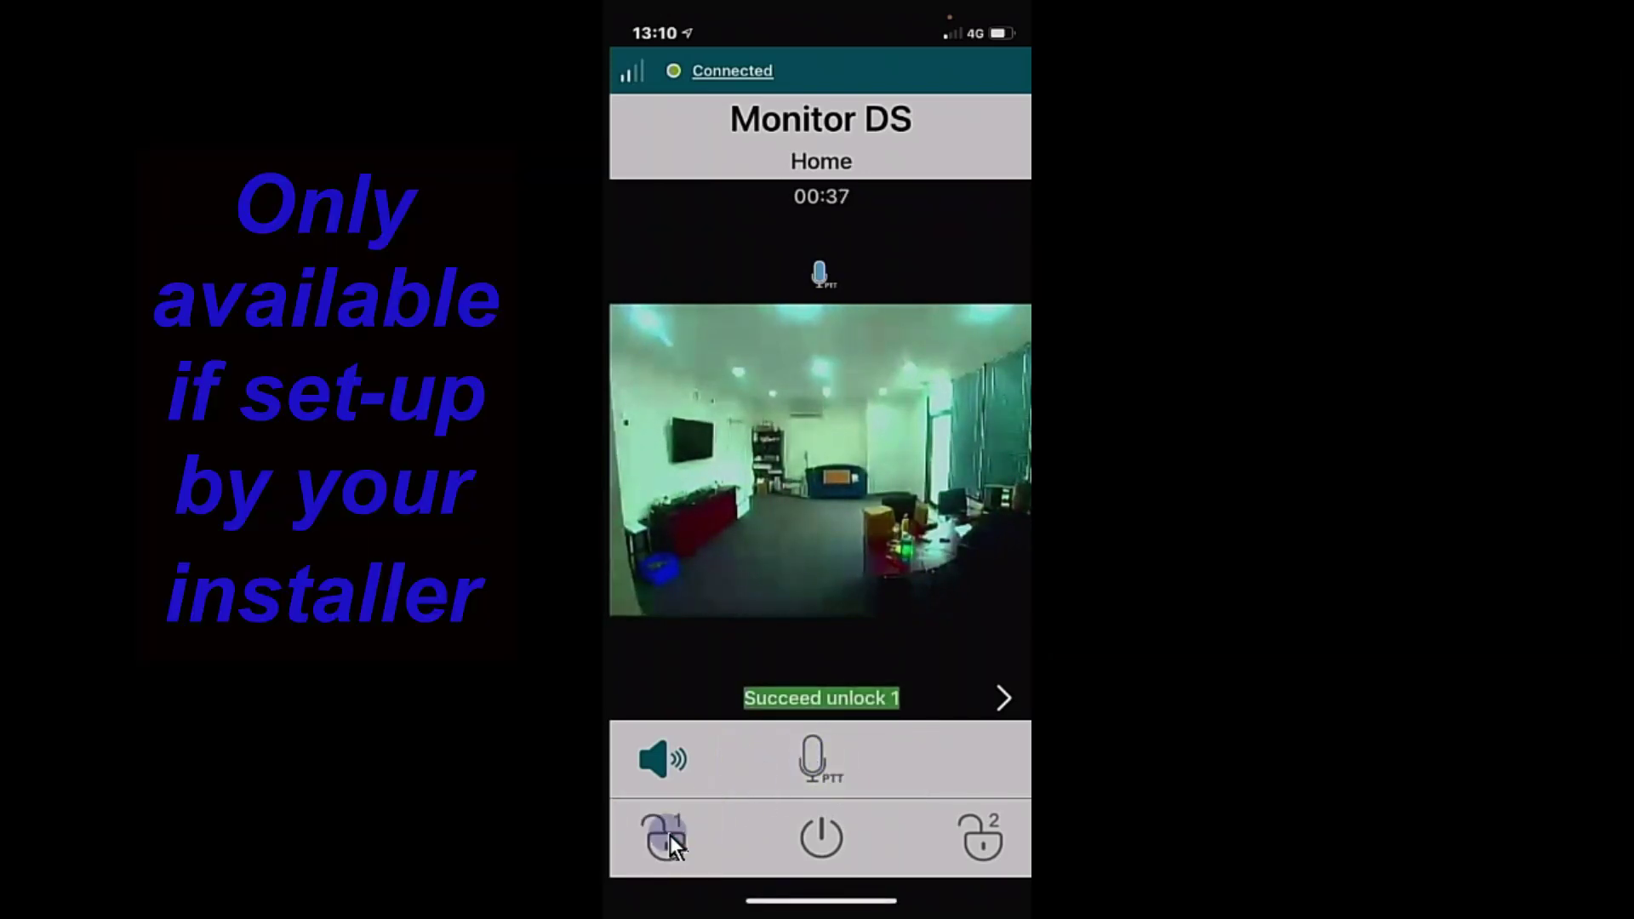
left_click(677, 823)
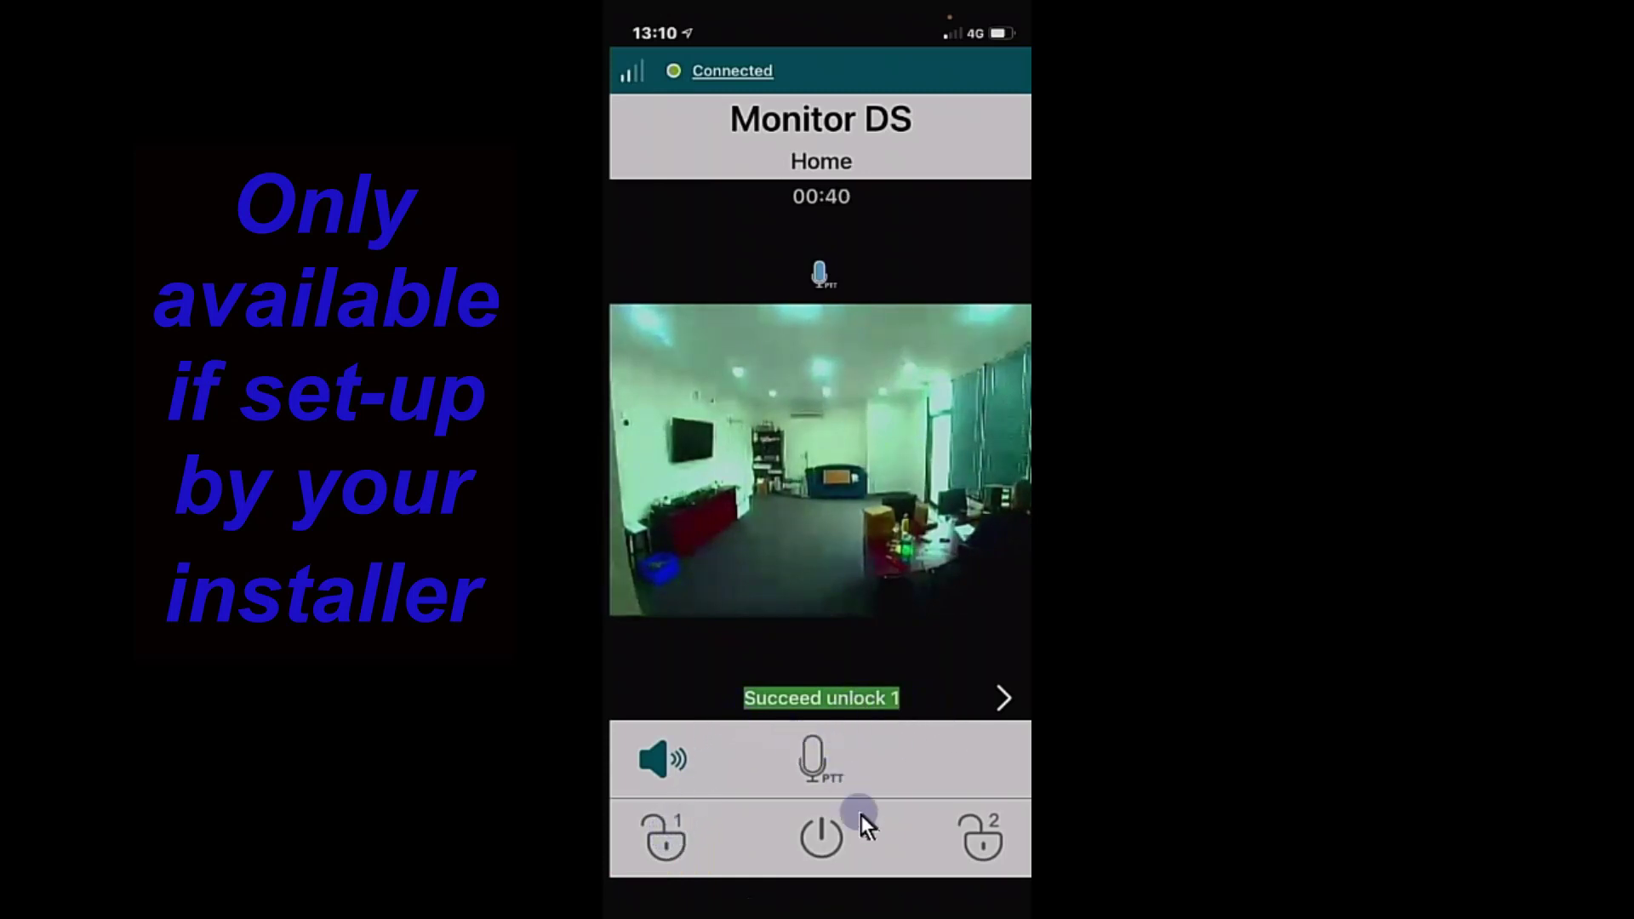
left_click(994, 834)
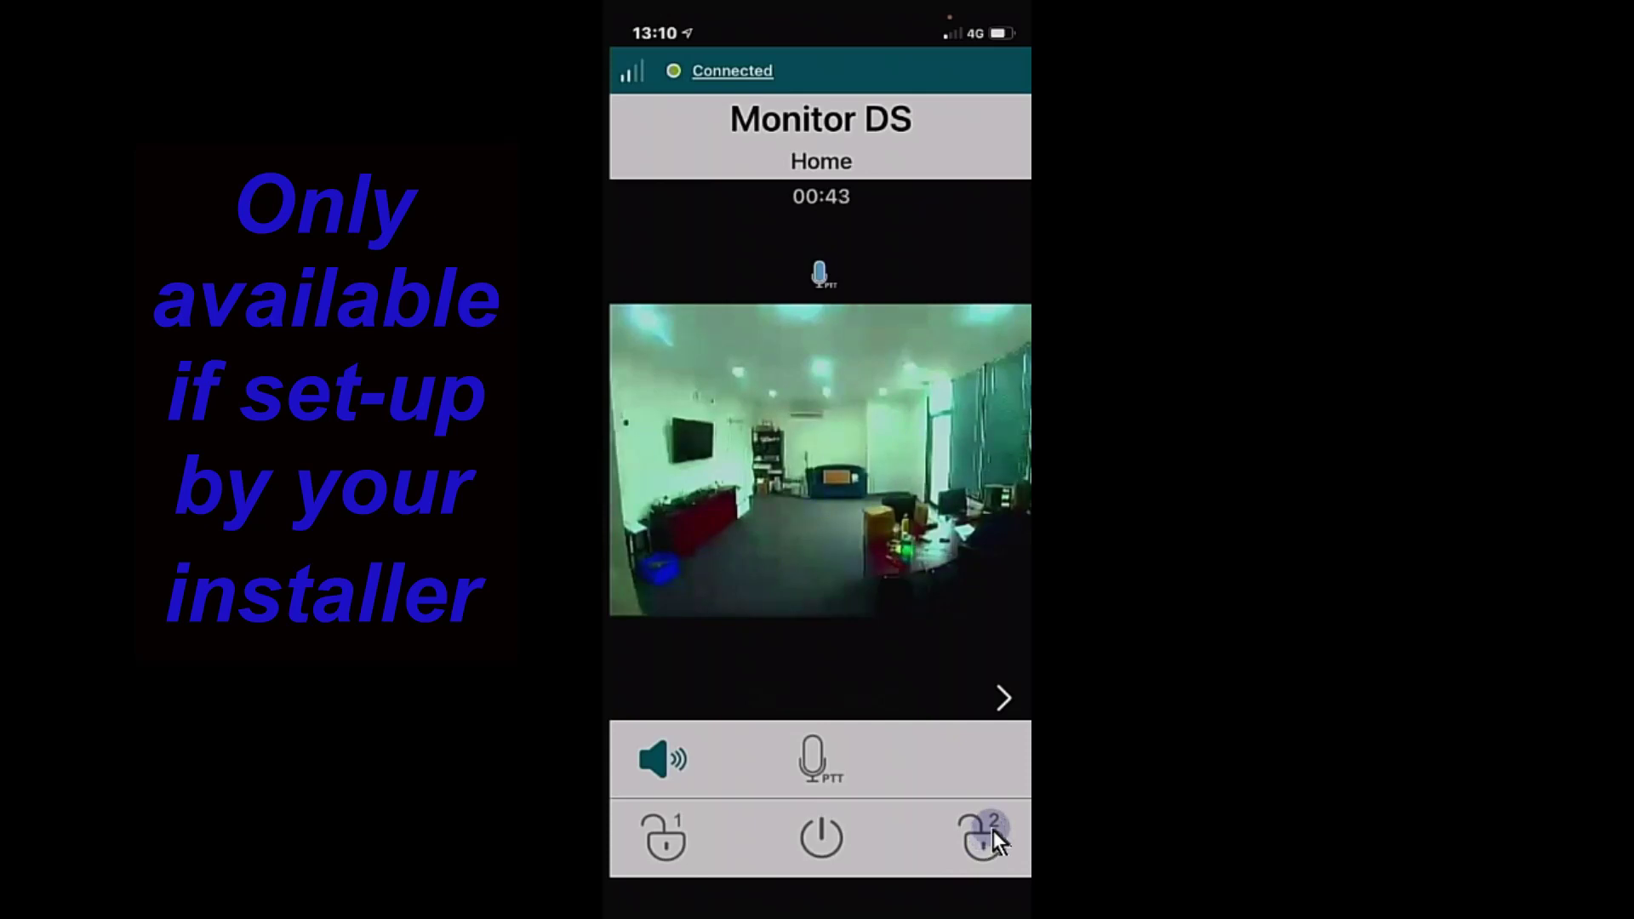
left_click(839, 462)
left_click(979, 822)
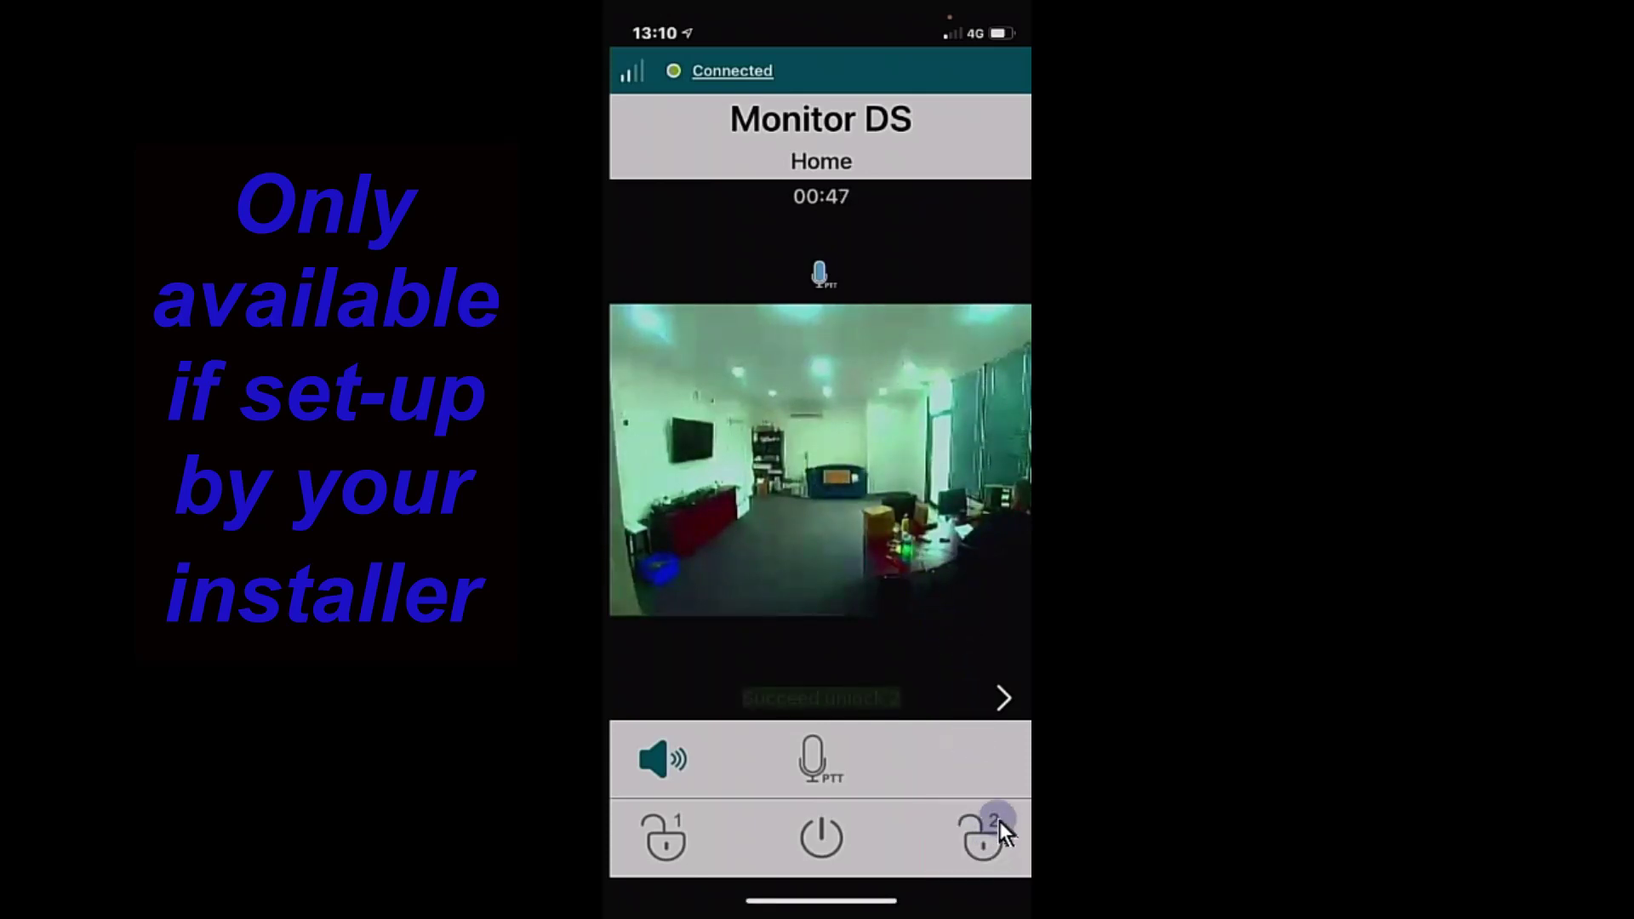
left_click(995, 721)
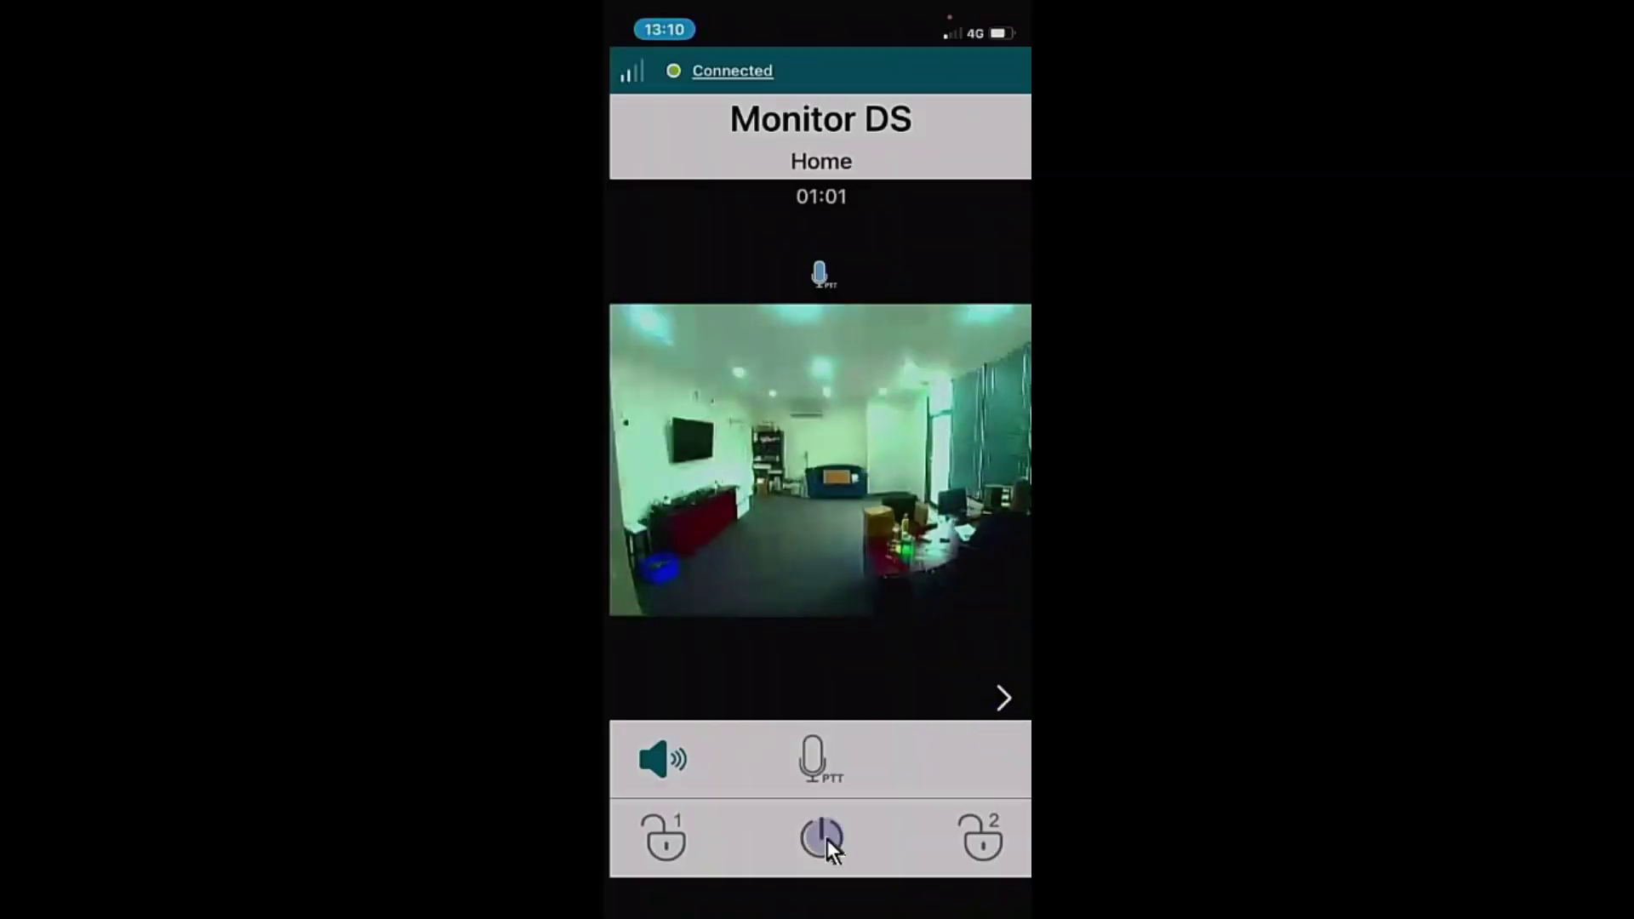
left_click(822, 839)
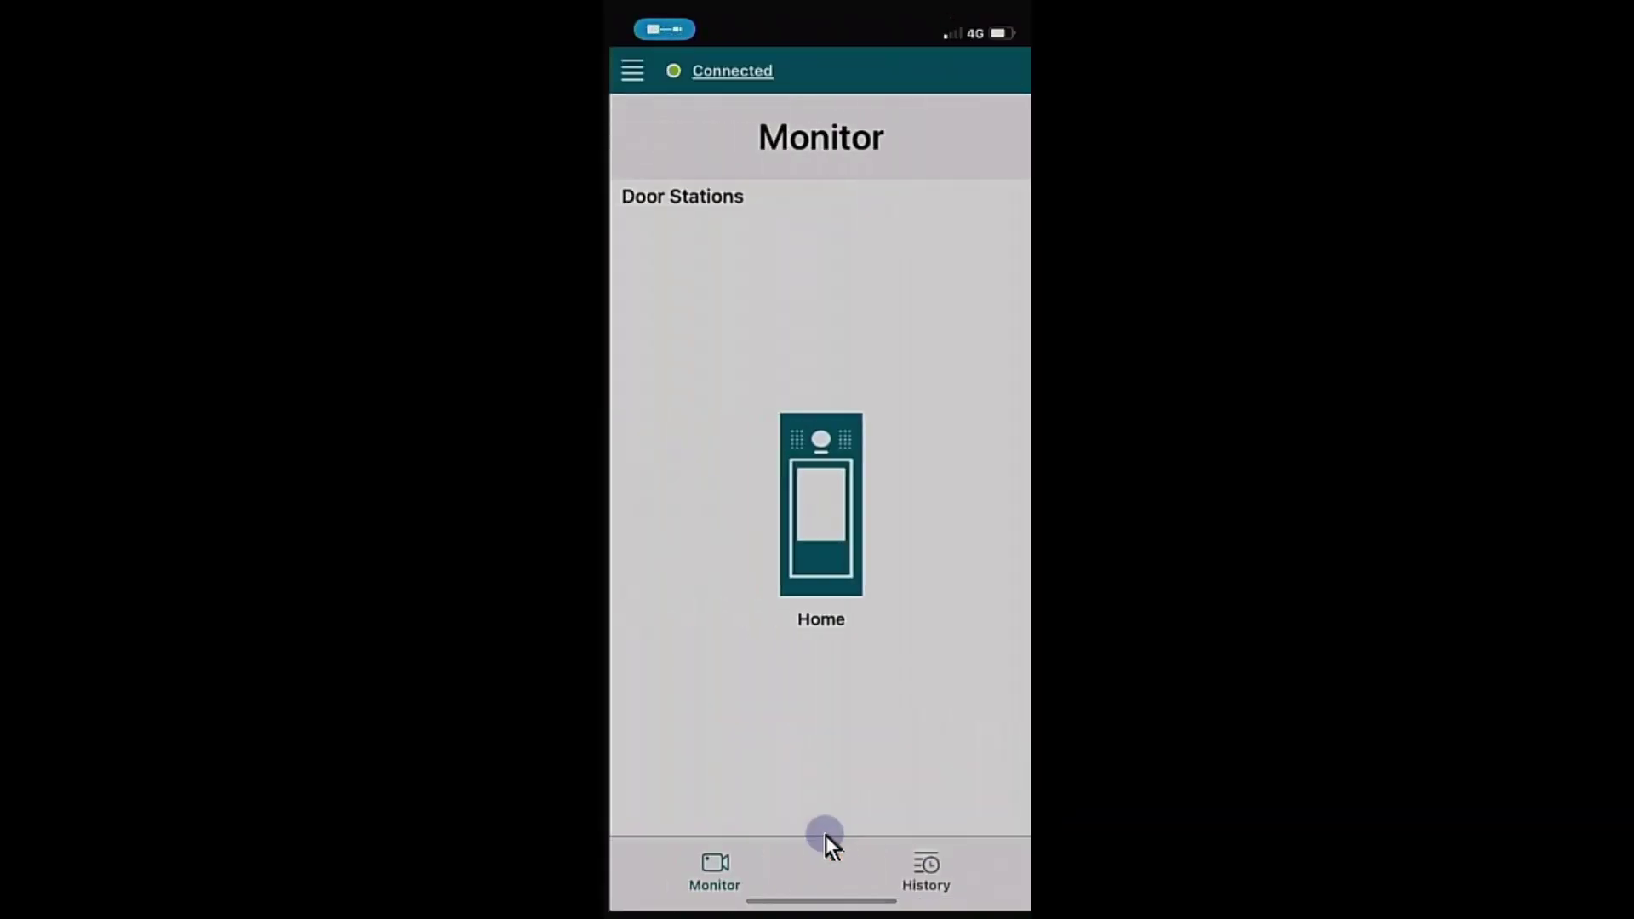
Turn on the phone's Wi-Fi and check the Home door station's live view over the local connection.
left_click(977, 37)
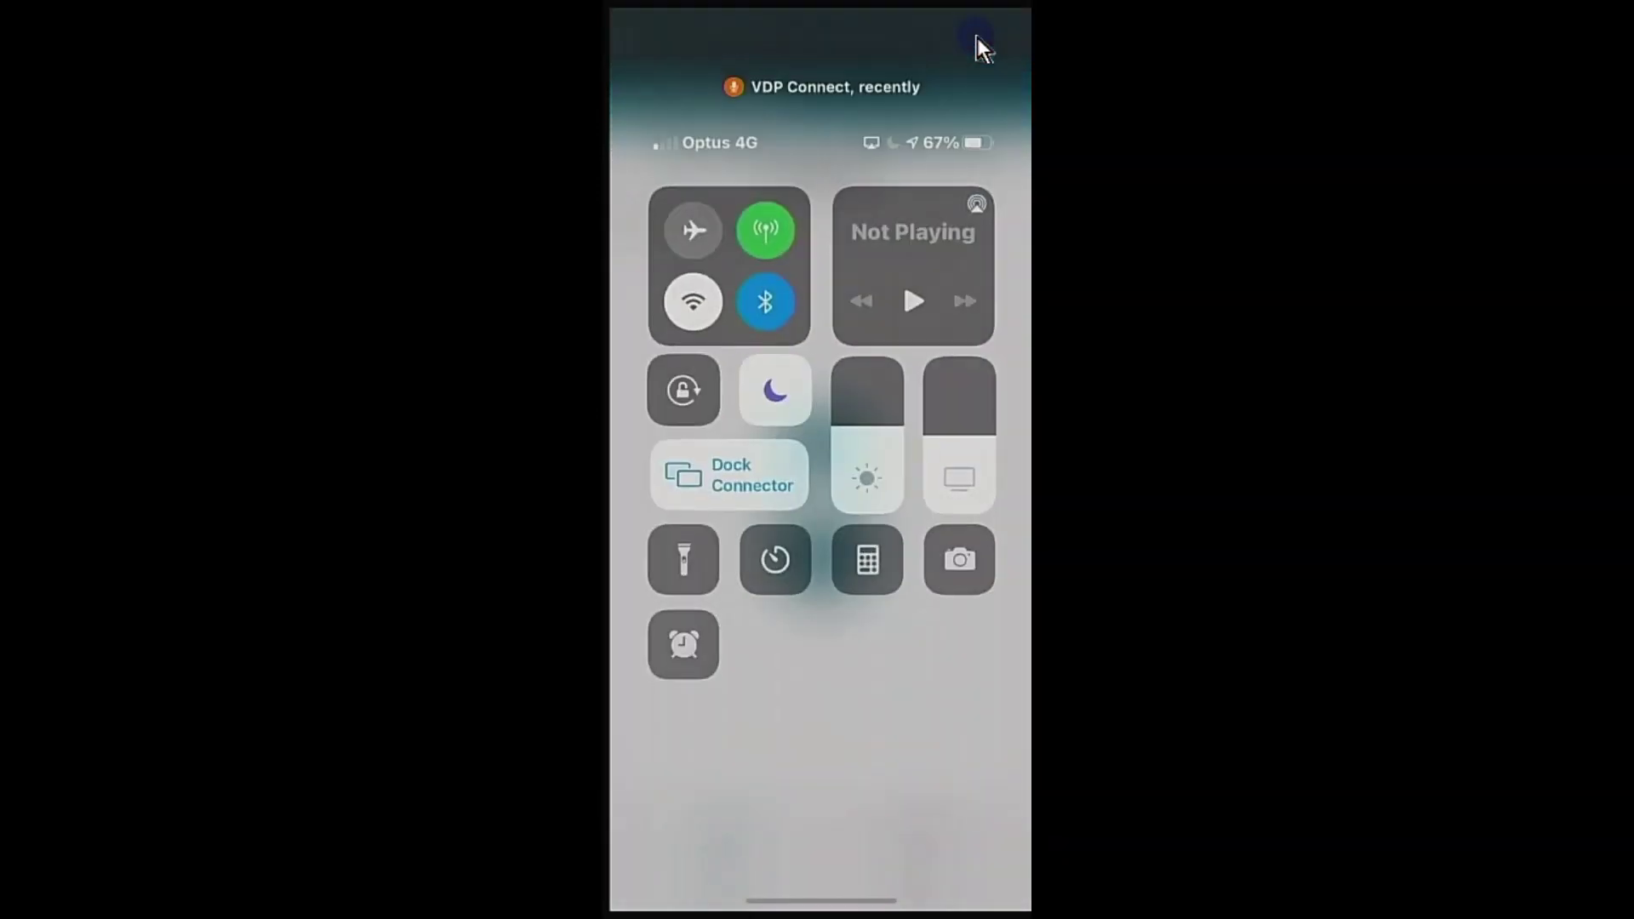
left_click(693, 300)
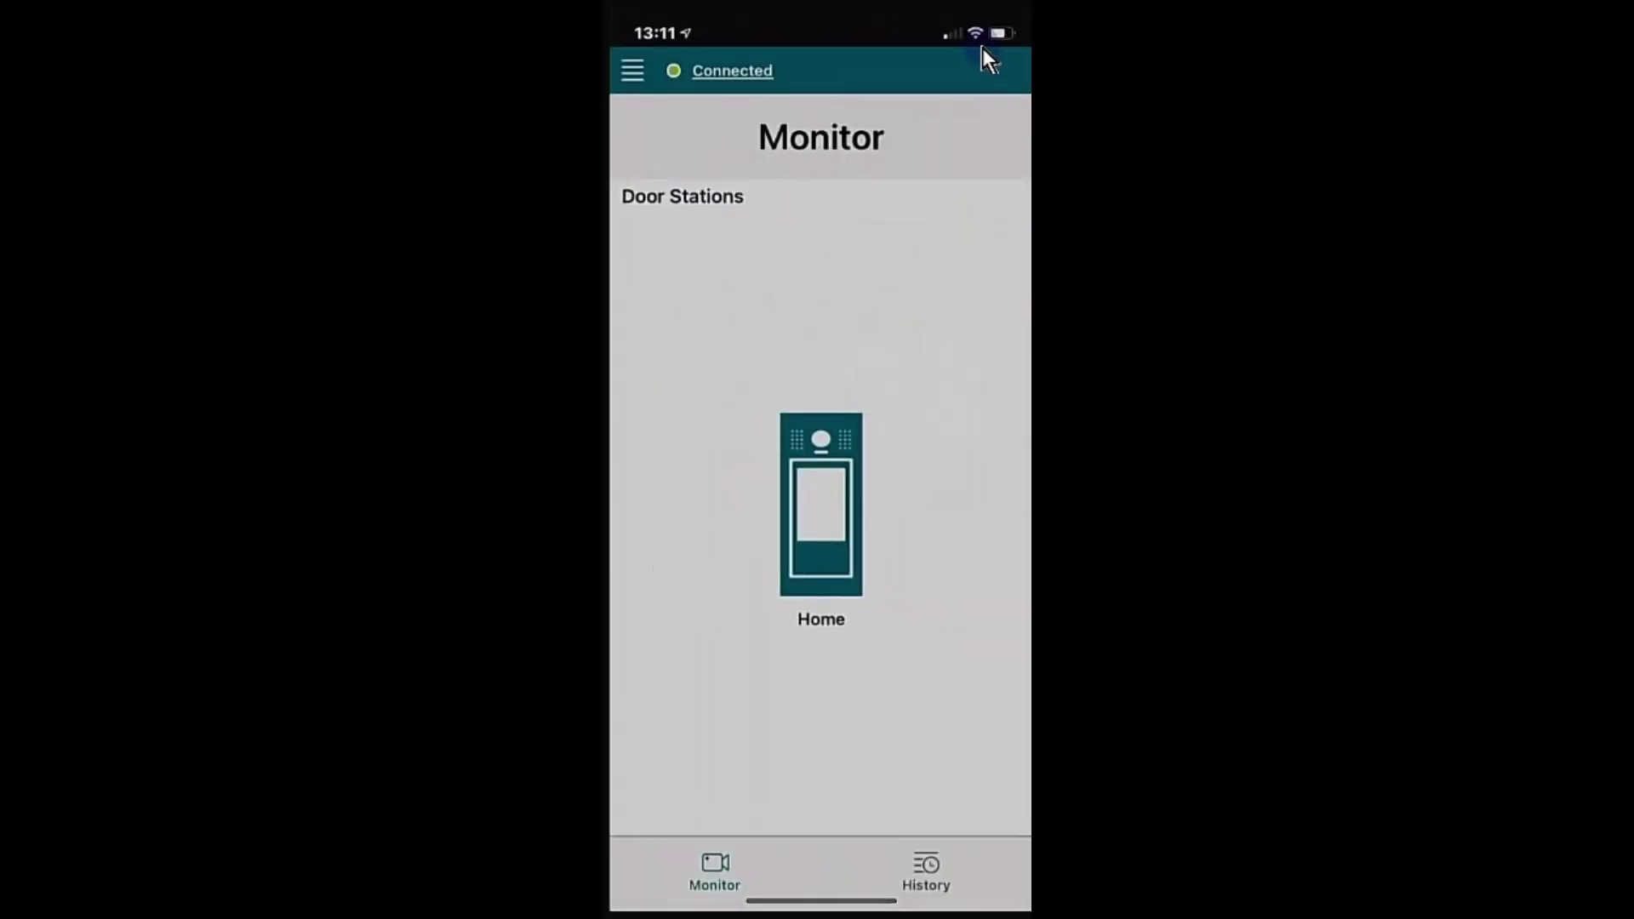
left_click(822, 507)
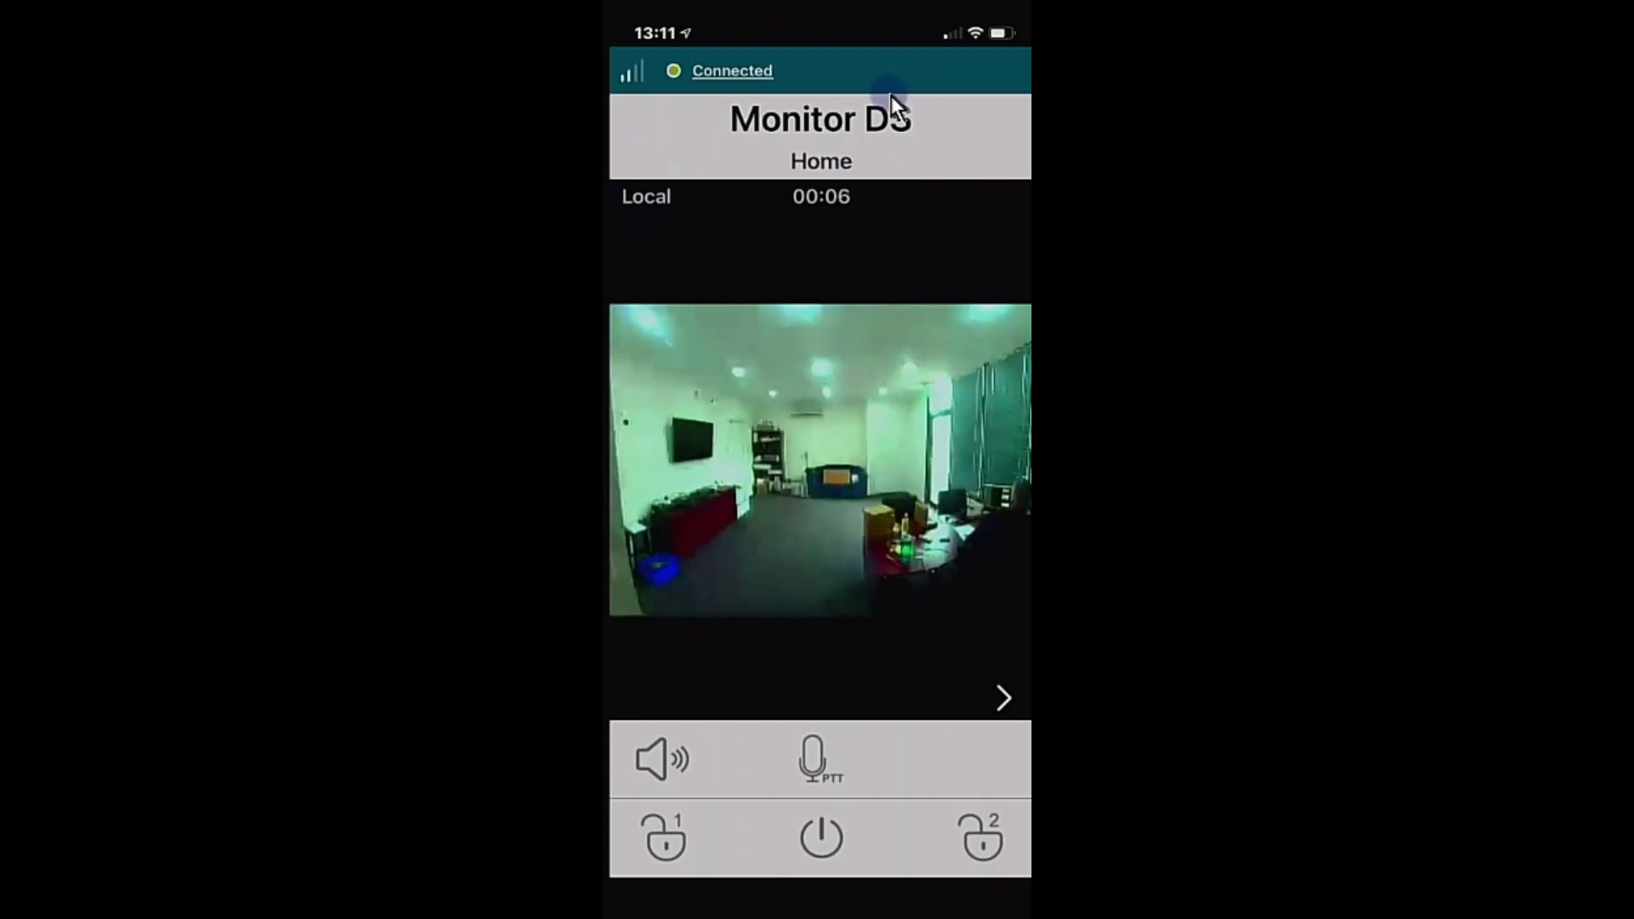
left_click(658, 754)
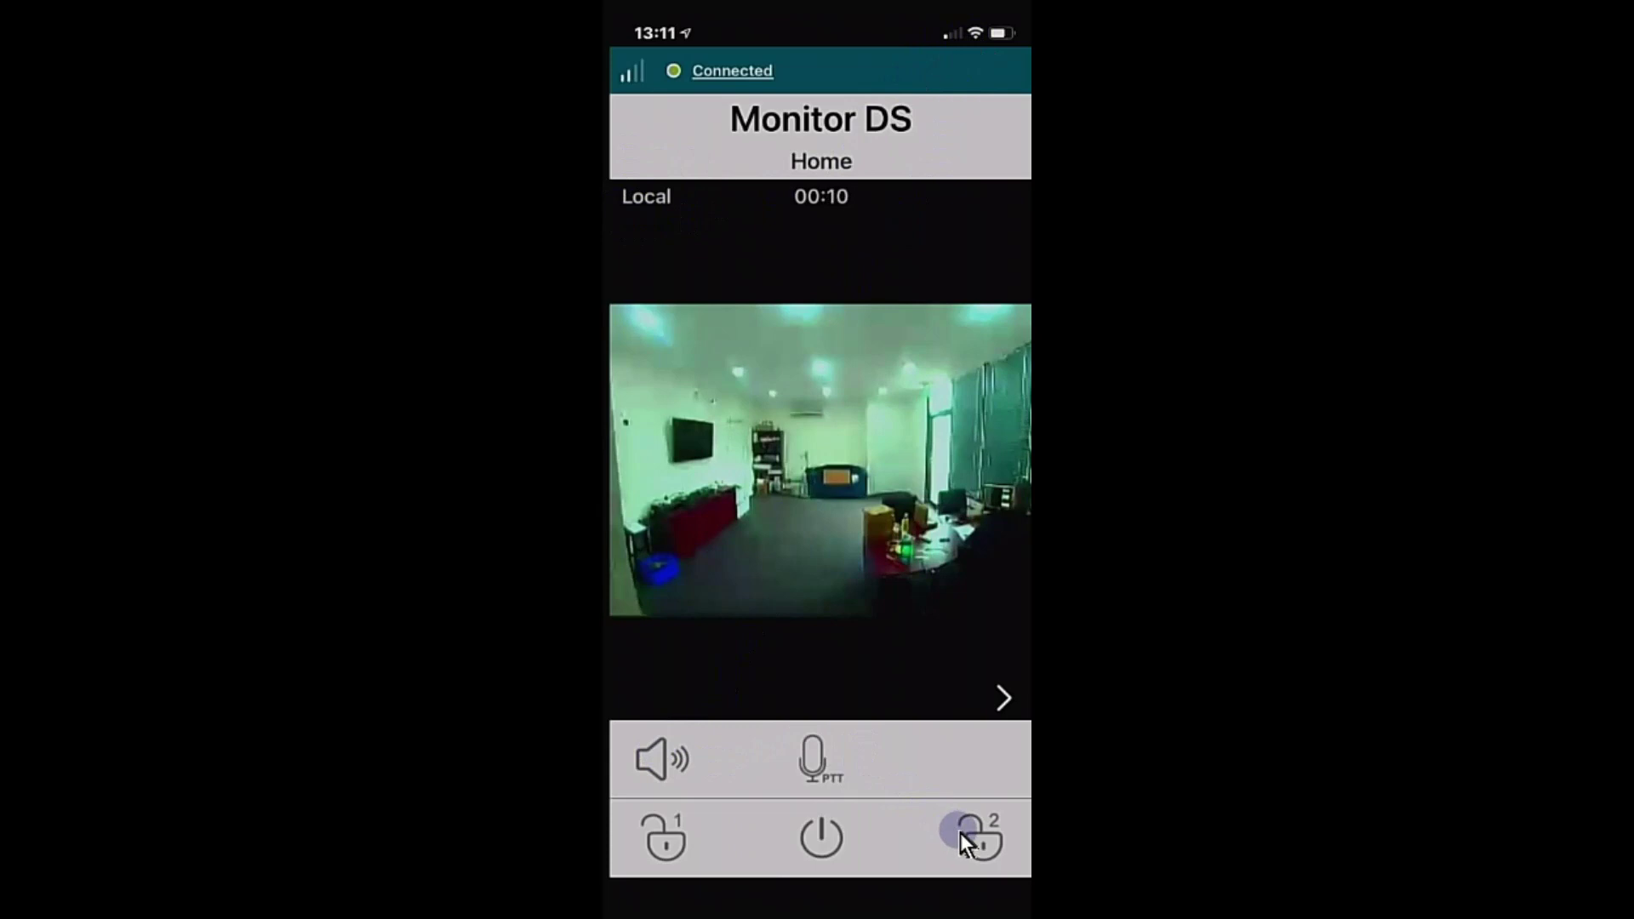
left_click(819, 843)
left_click(825, 849)
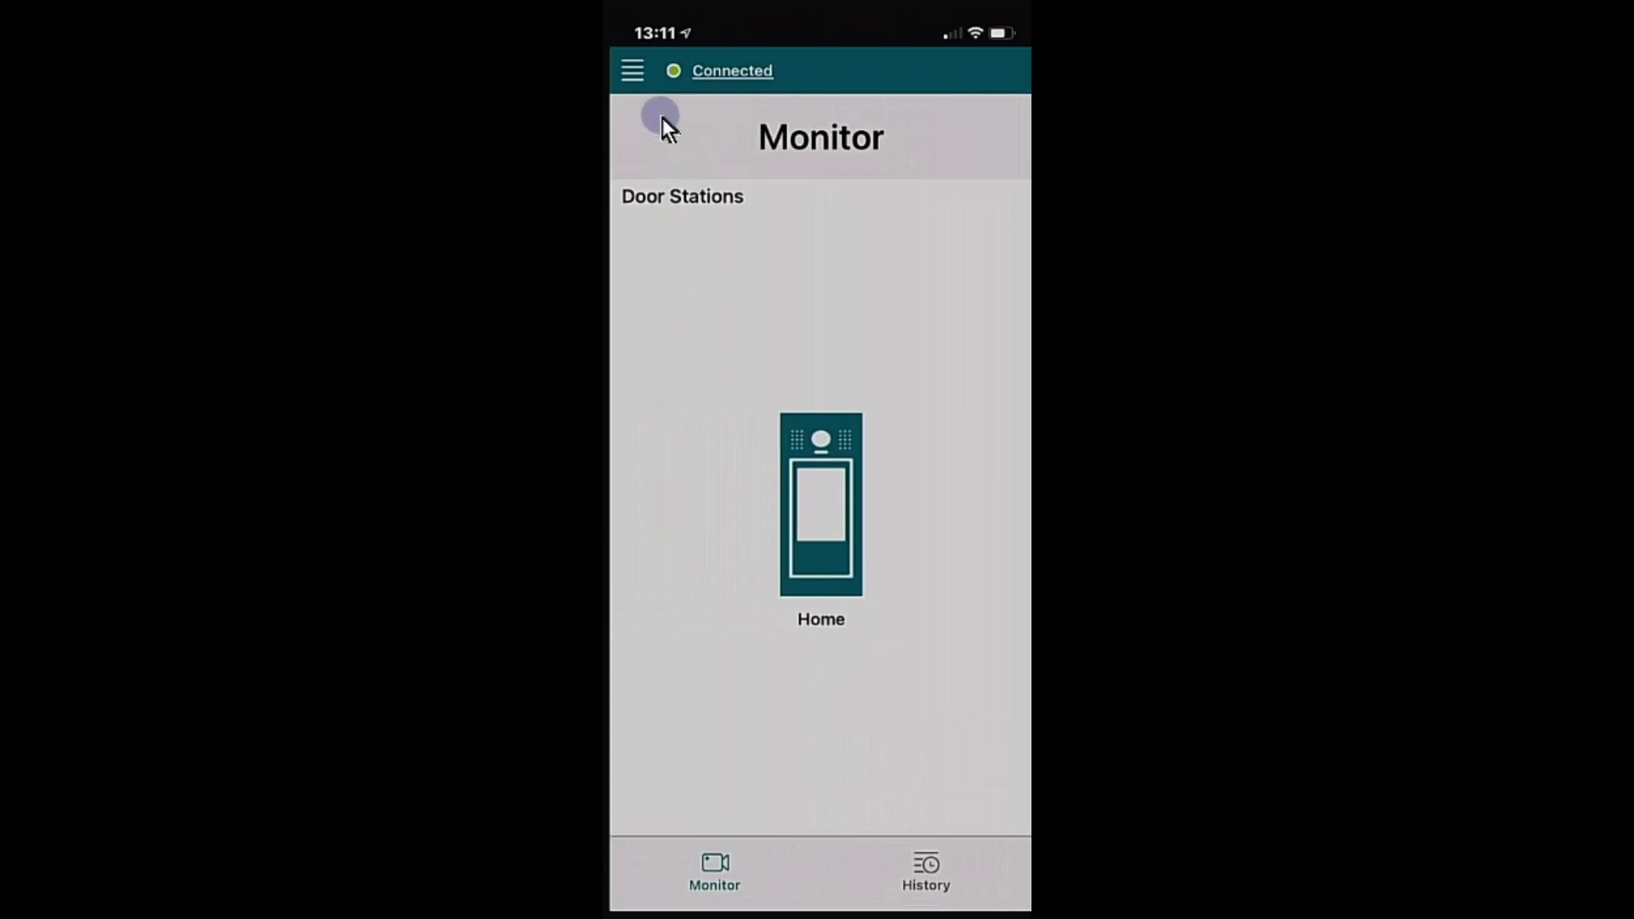
Review the playback gain and microphone gain in the app's Audio settings.
left_click(633, 71)
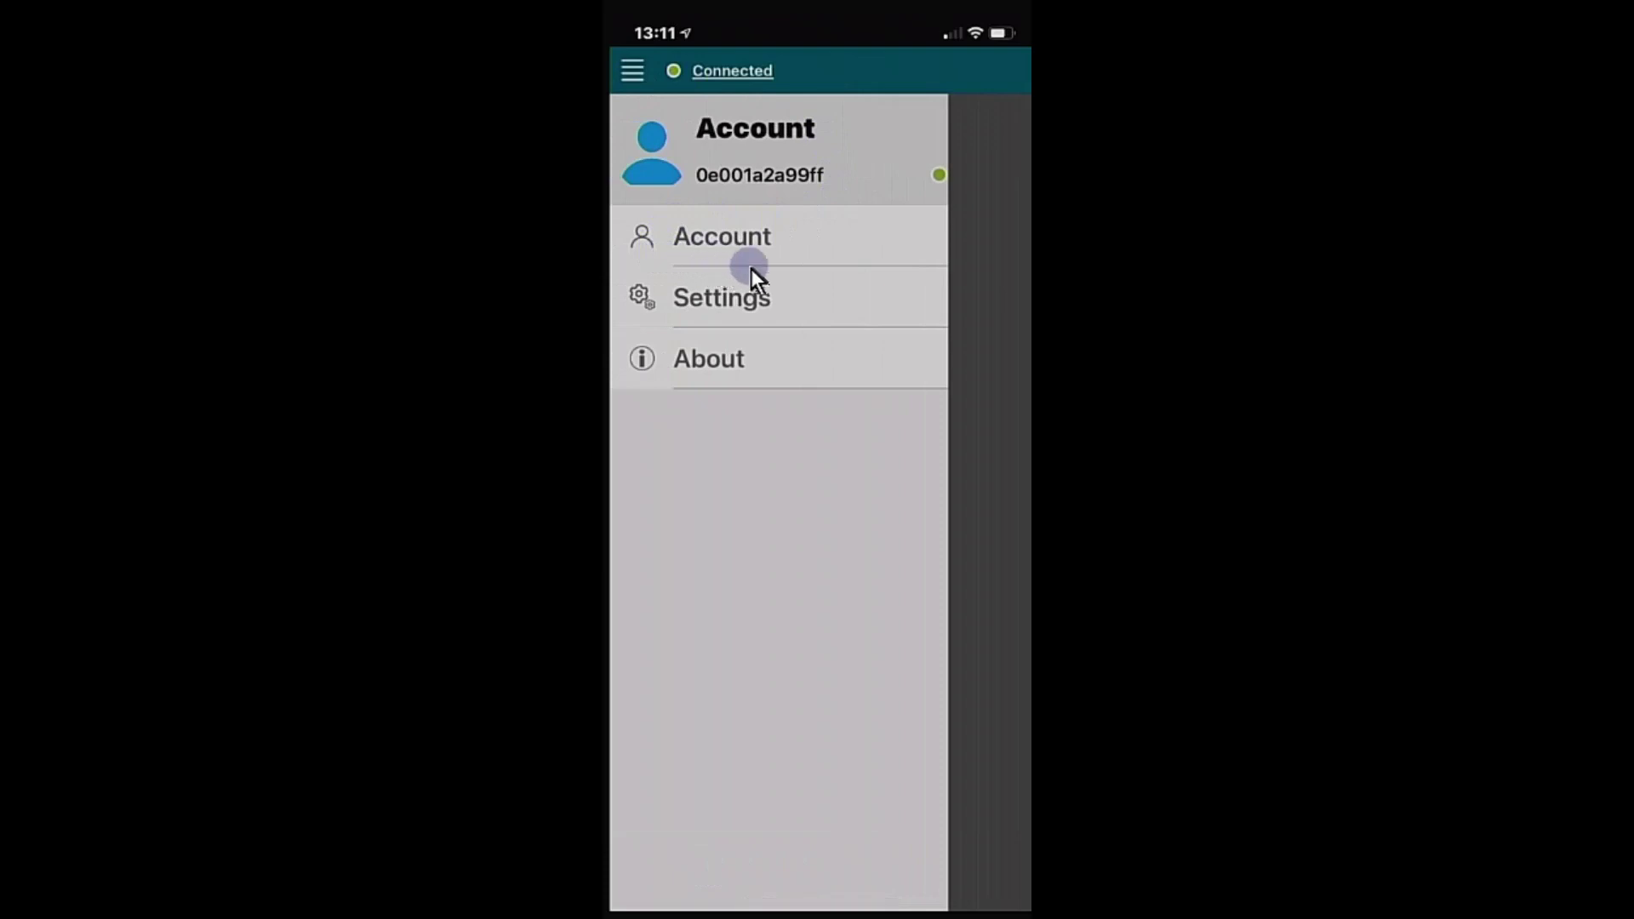
left_click(725, 298)
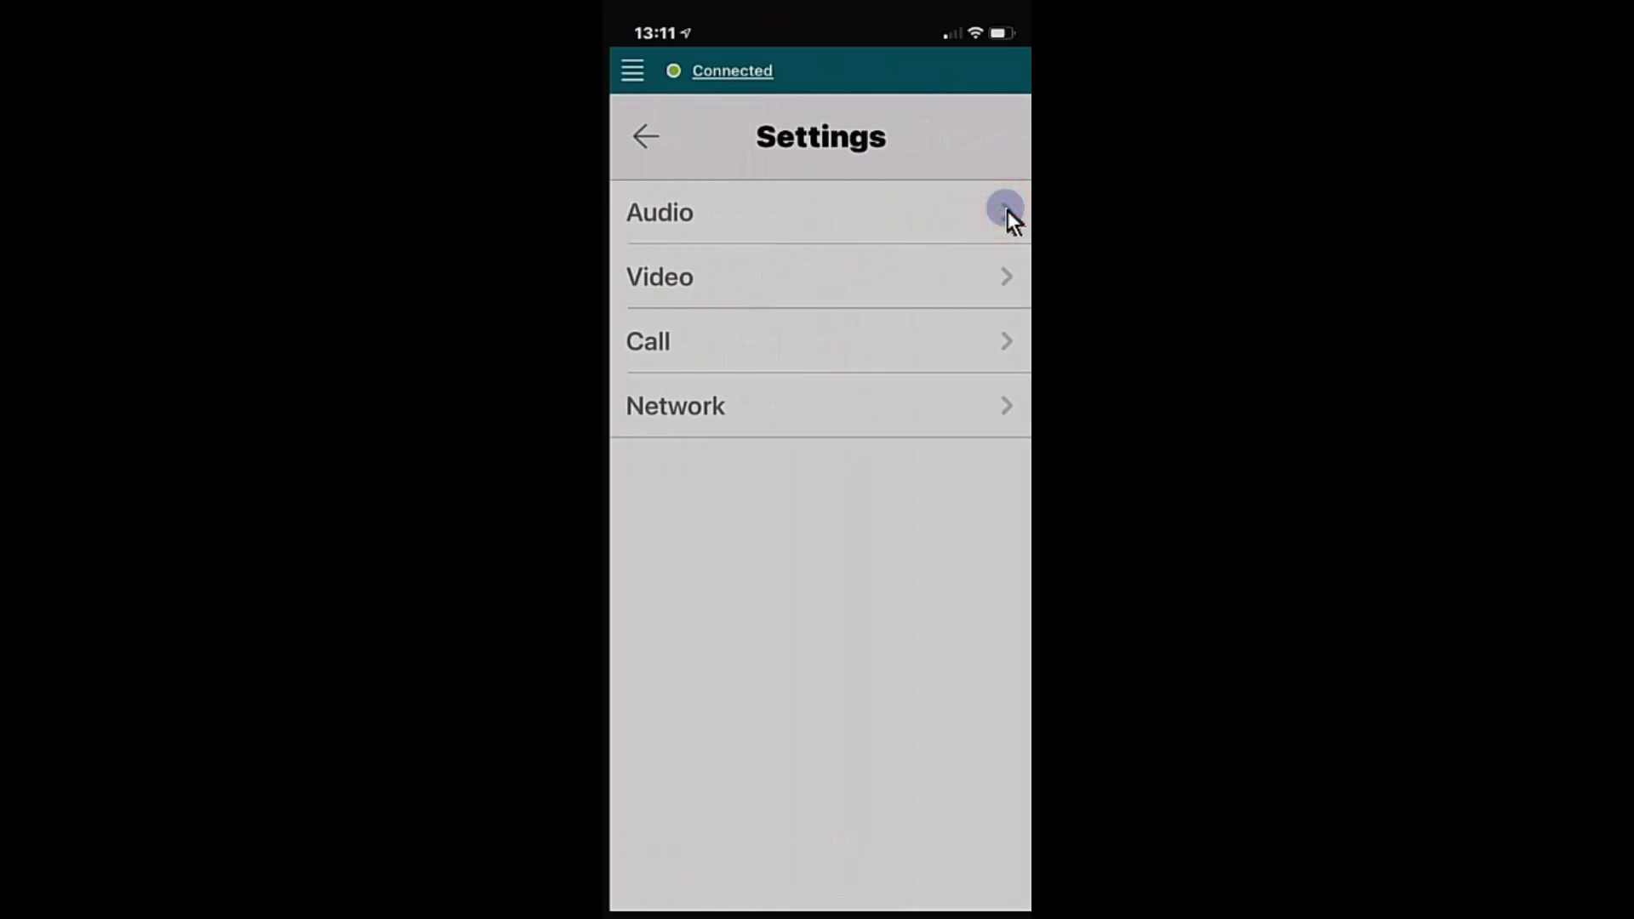
left_click(1008, 211)
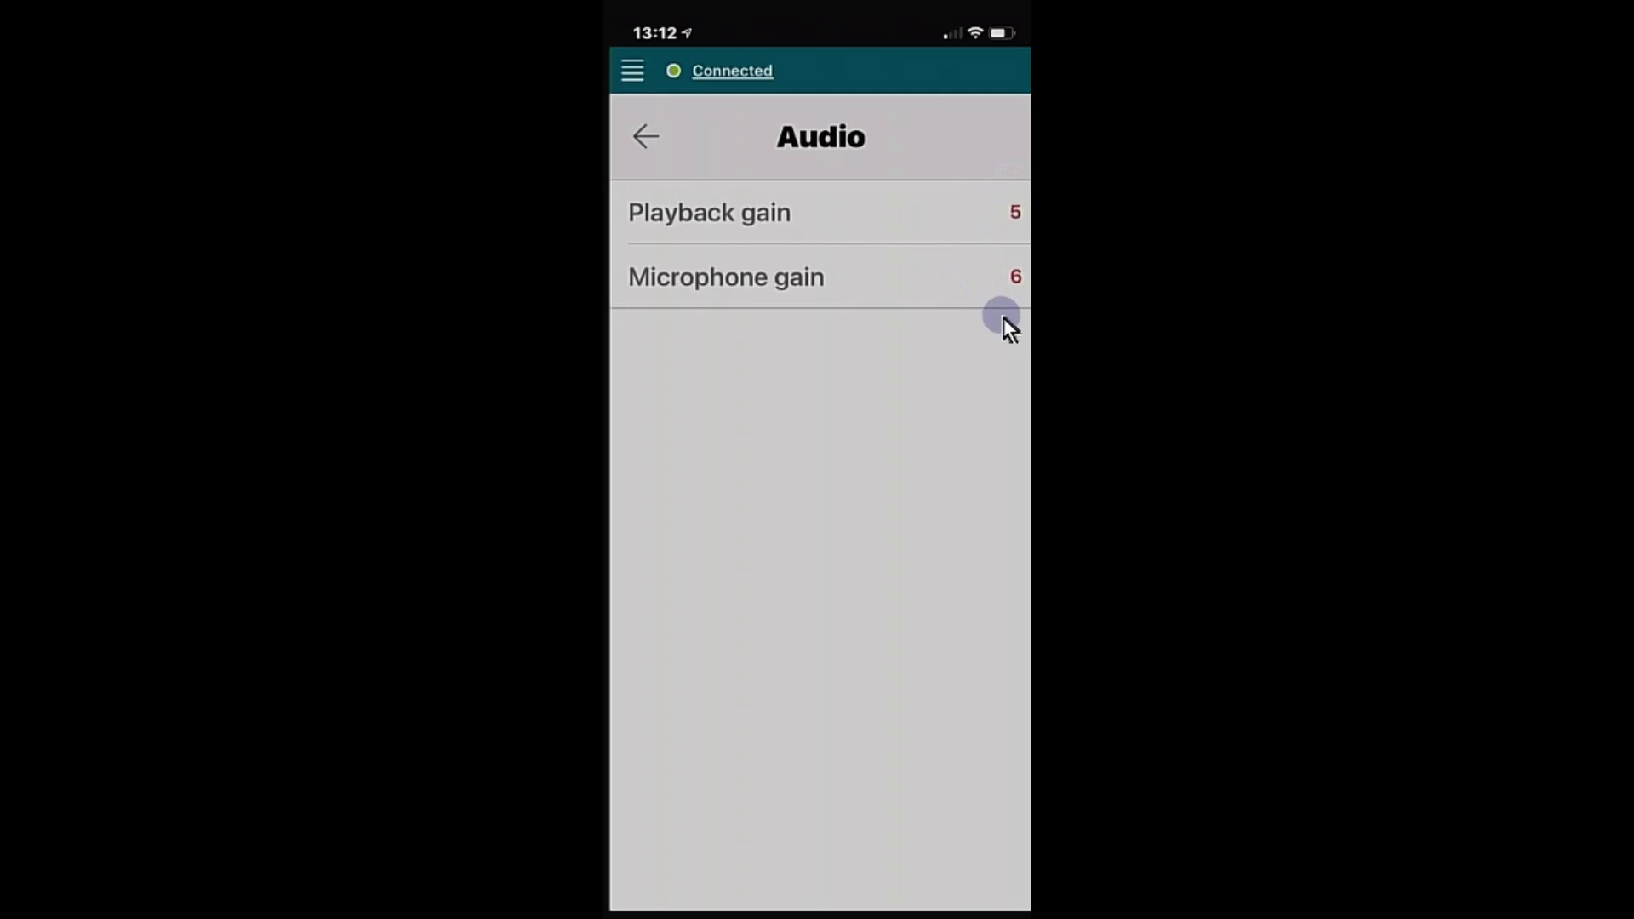
left_click(646, 138)
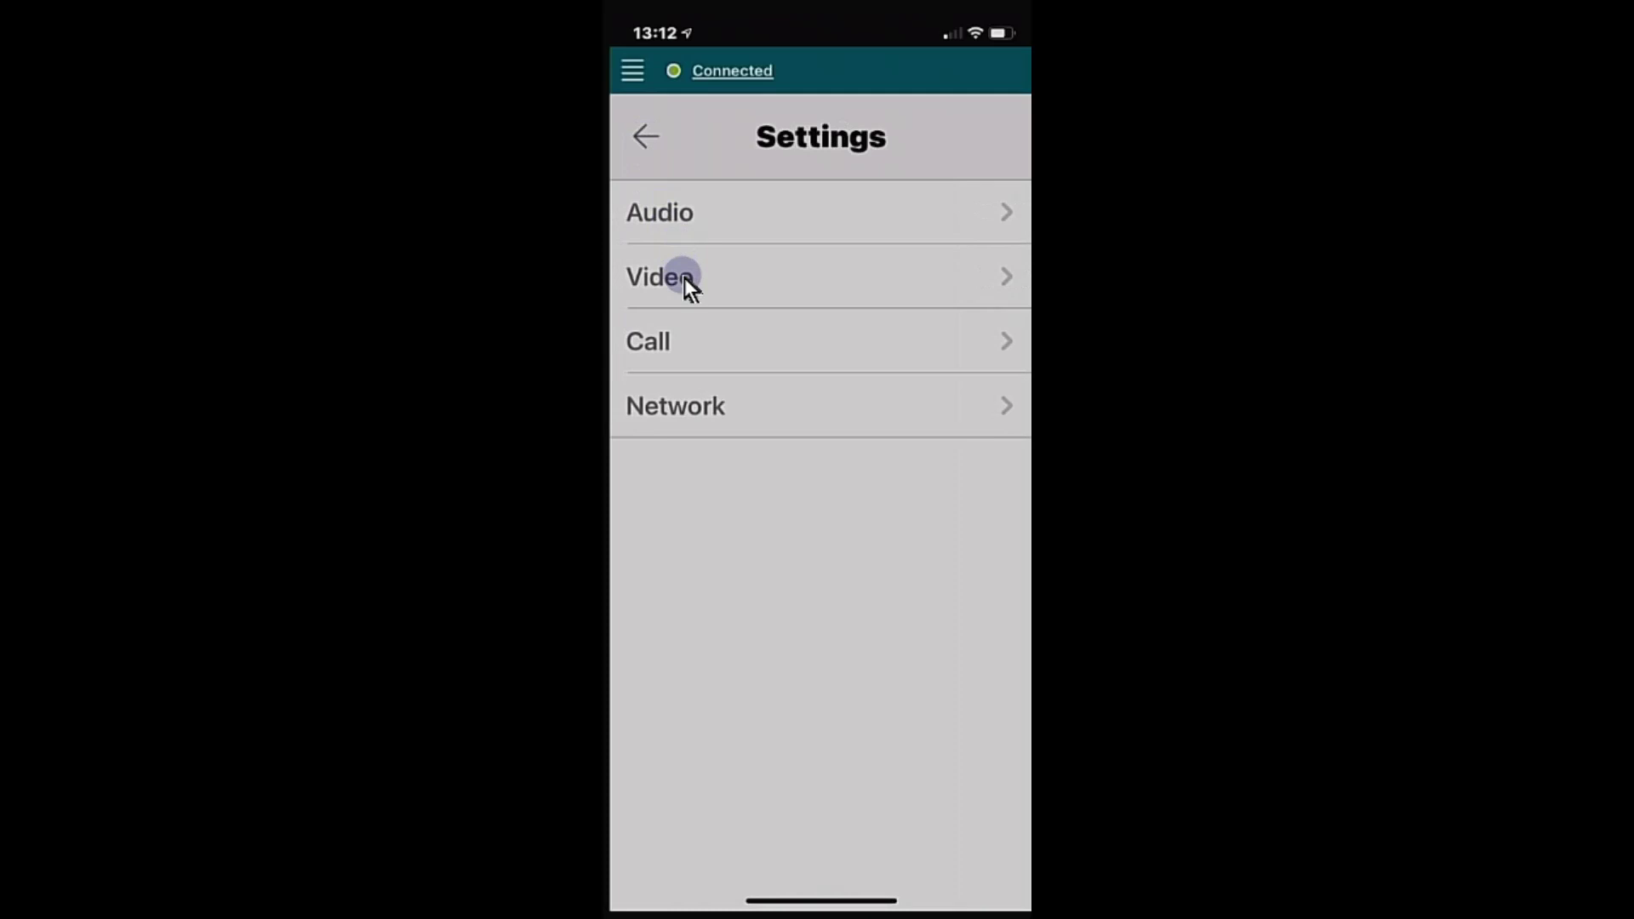
Turn off Enable CallKit in the Call settings and return to the Monitor screen.
left_click(917, 288)
left_click(992, 343)
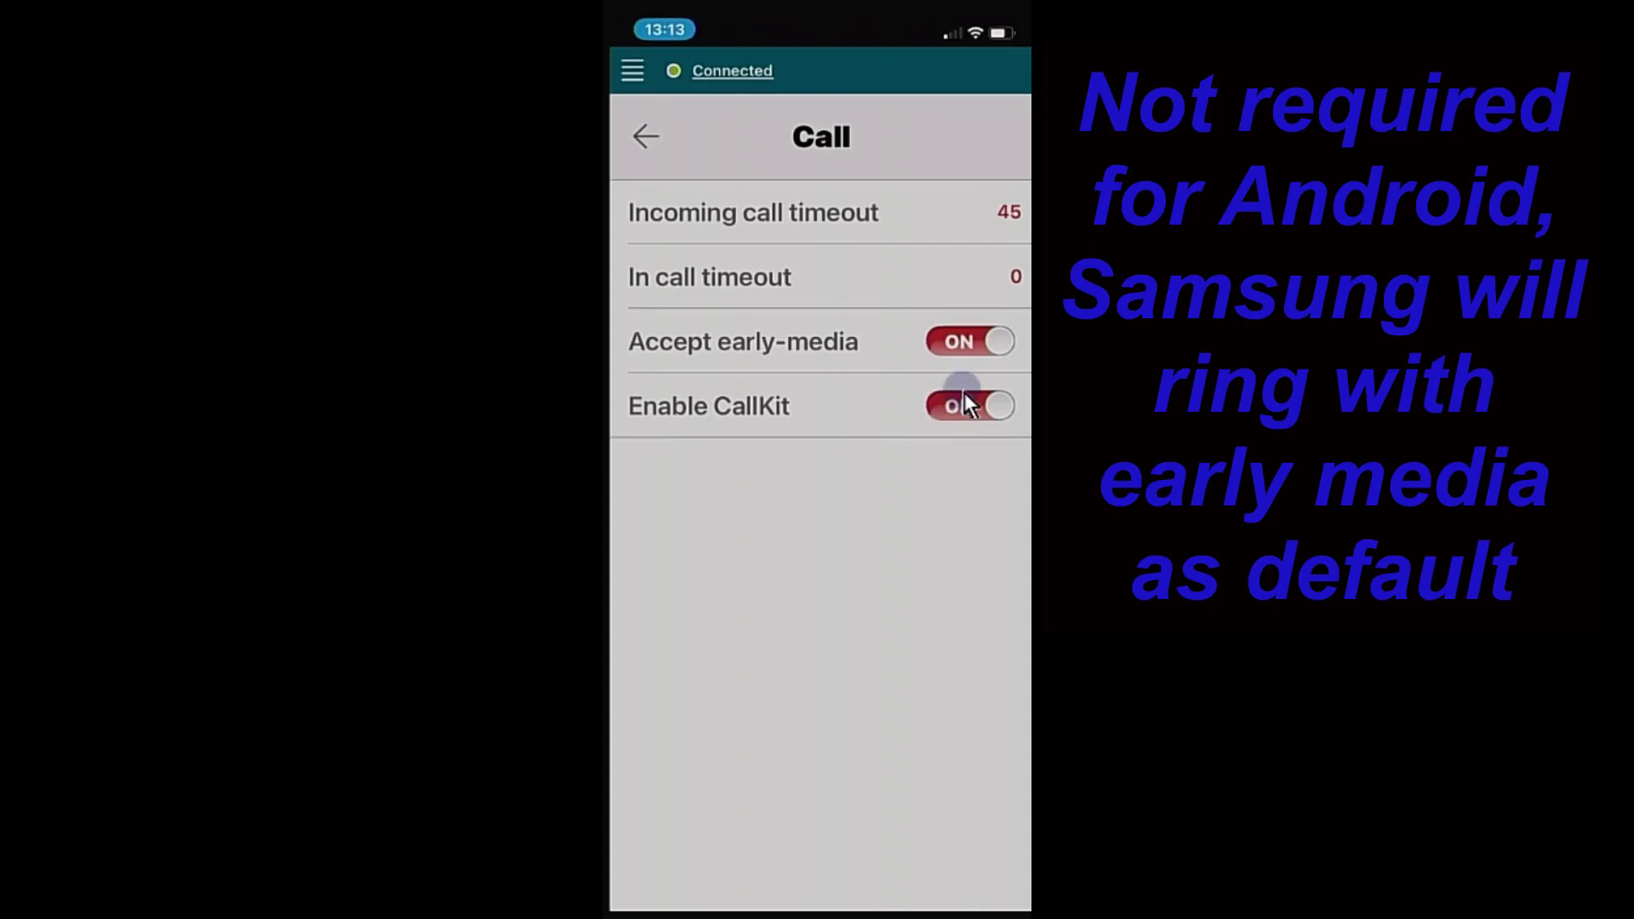
left_click(1001, 330)
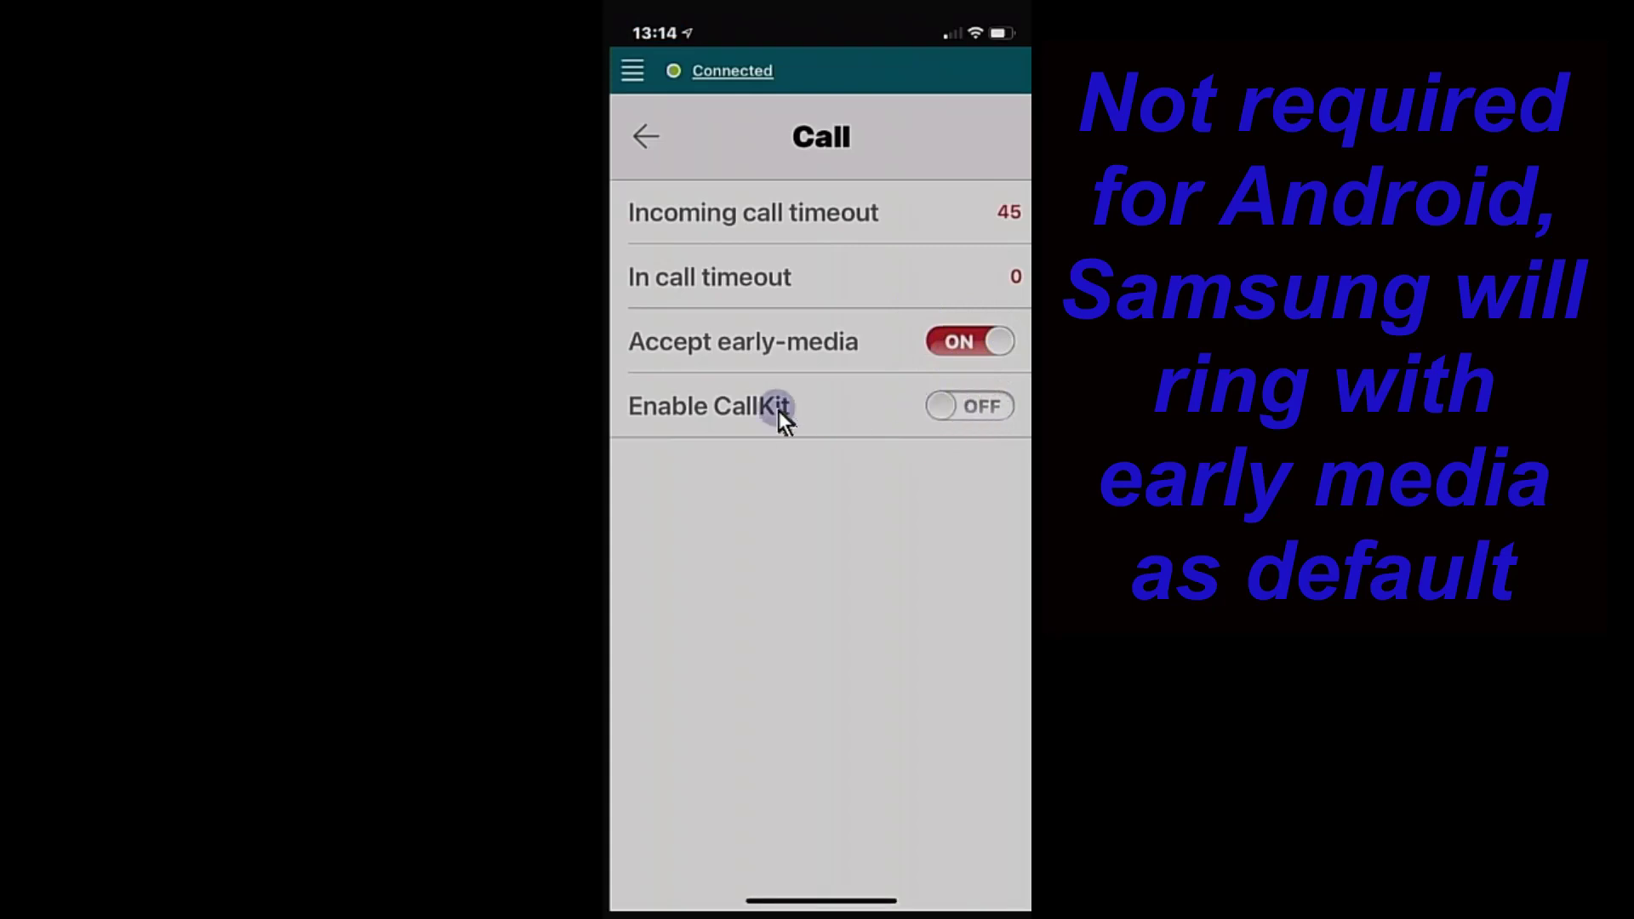
left_click(643, 136)
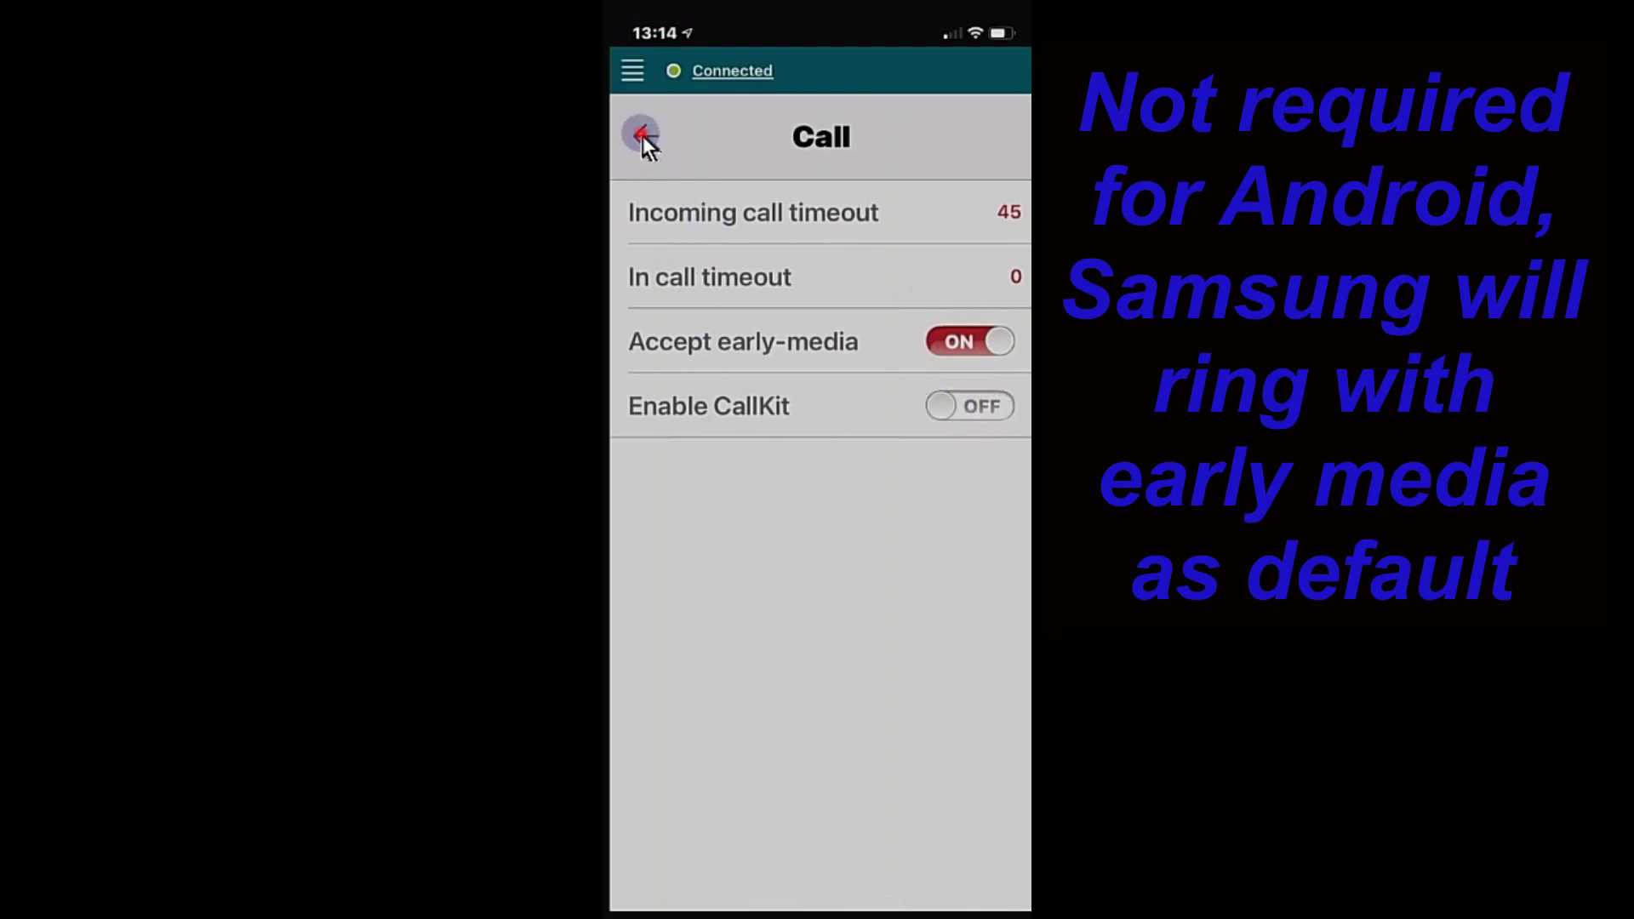
left_click(642, 135)
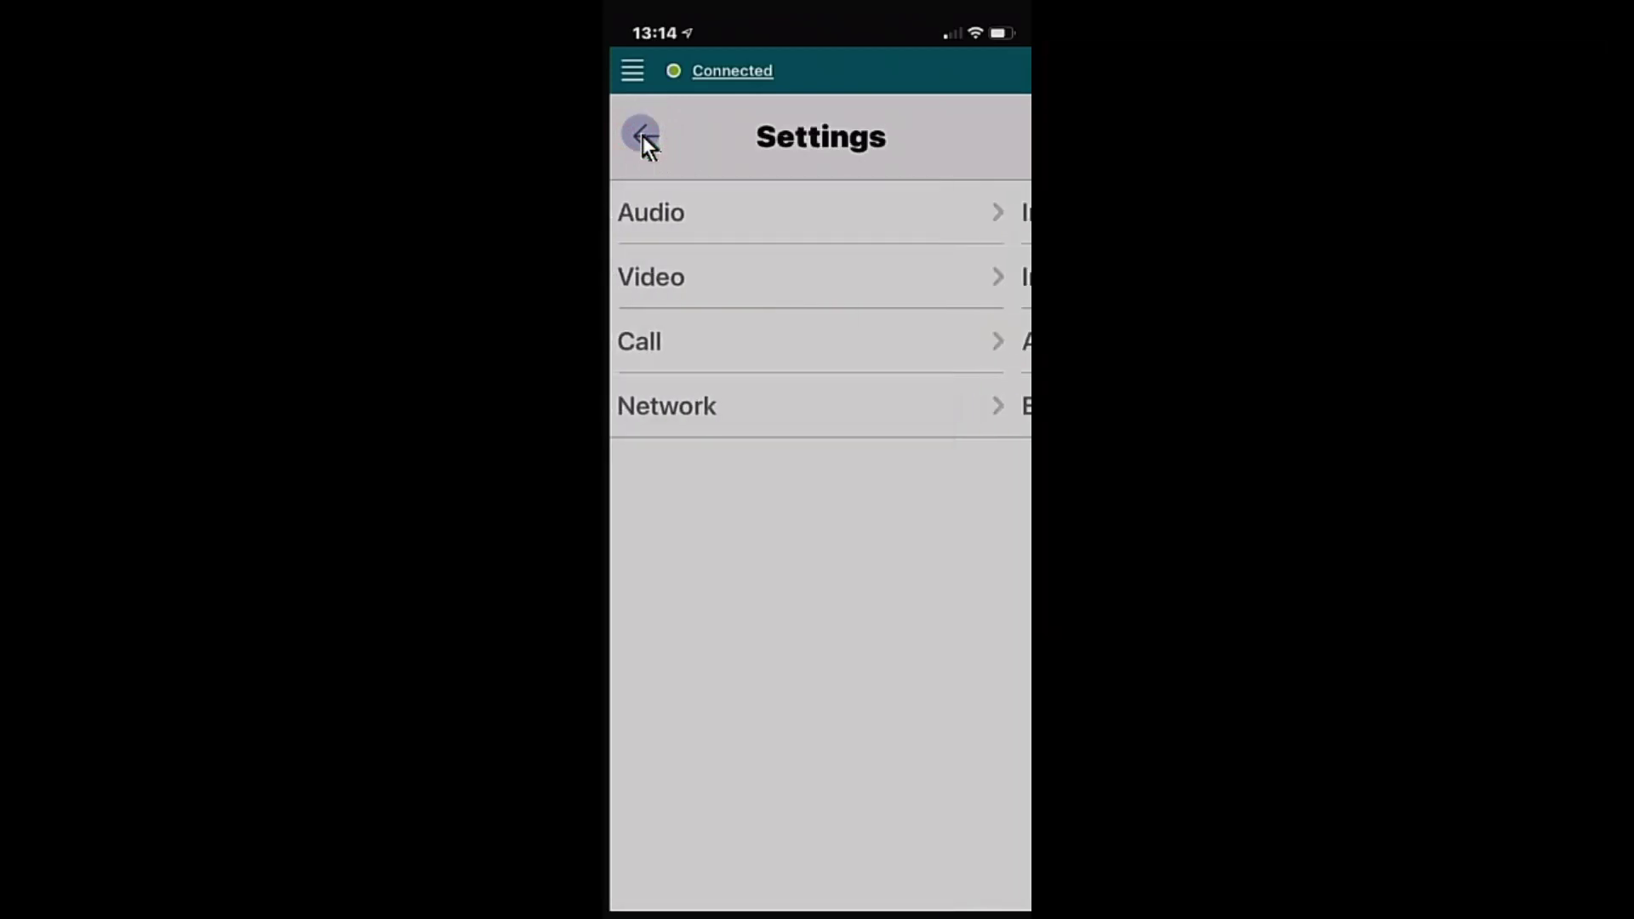
left_click(642, 136)
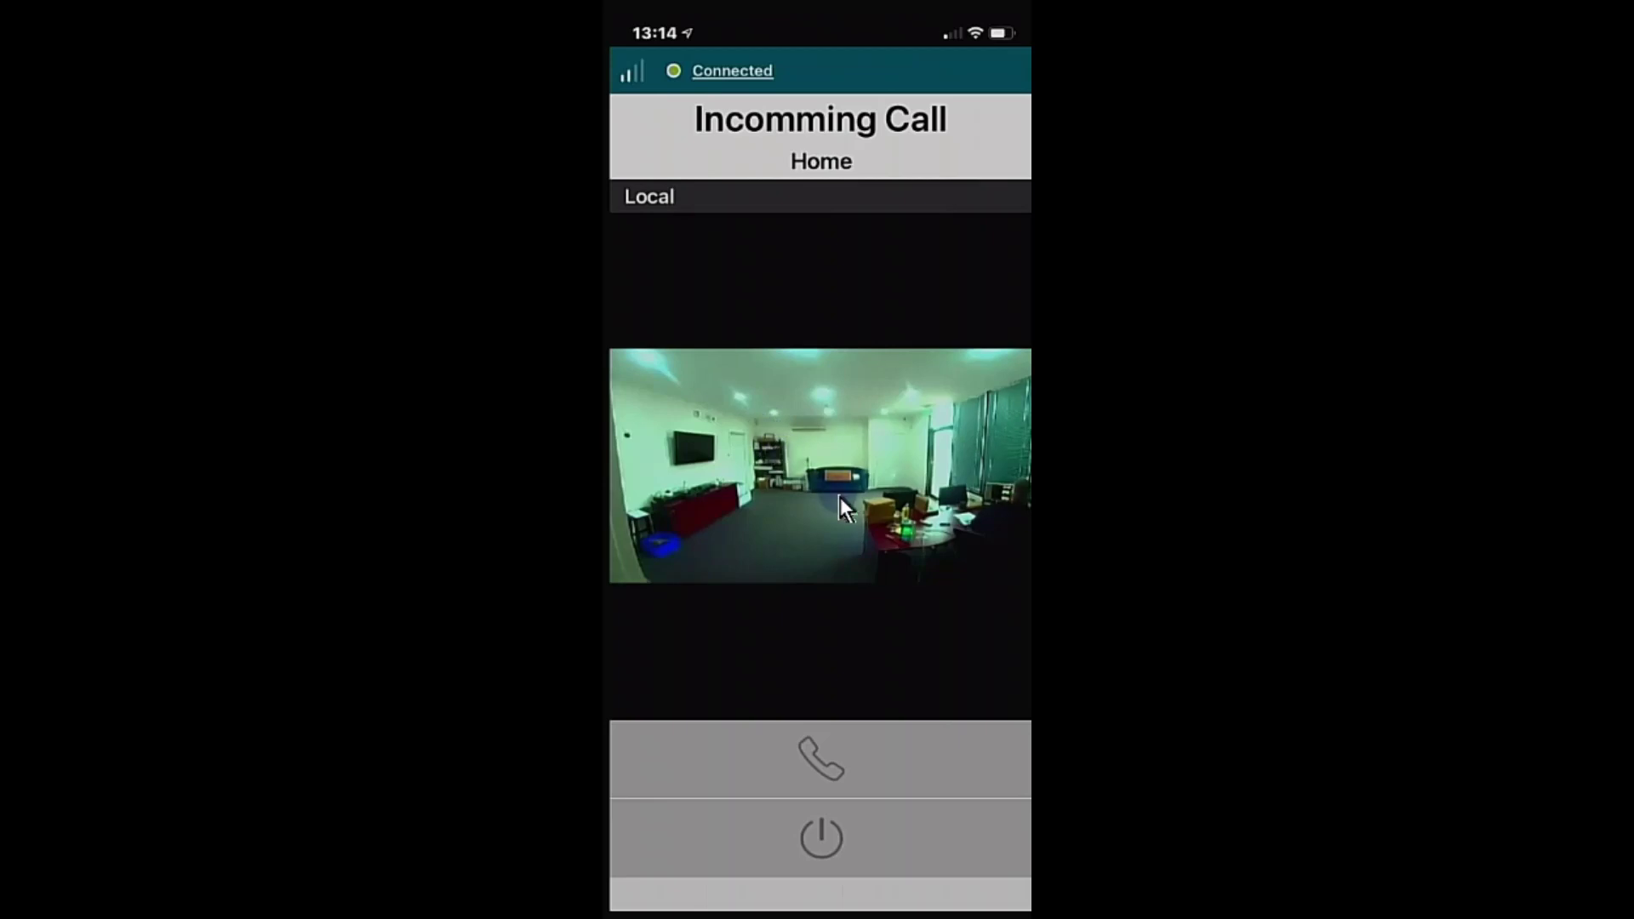
Answer the incoming call from the Home door station, release lock 1 and end the call.
left_click(833, 764)
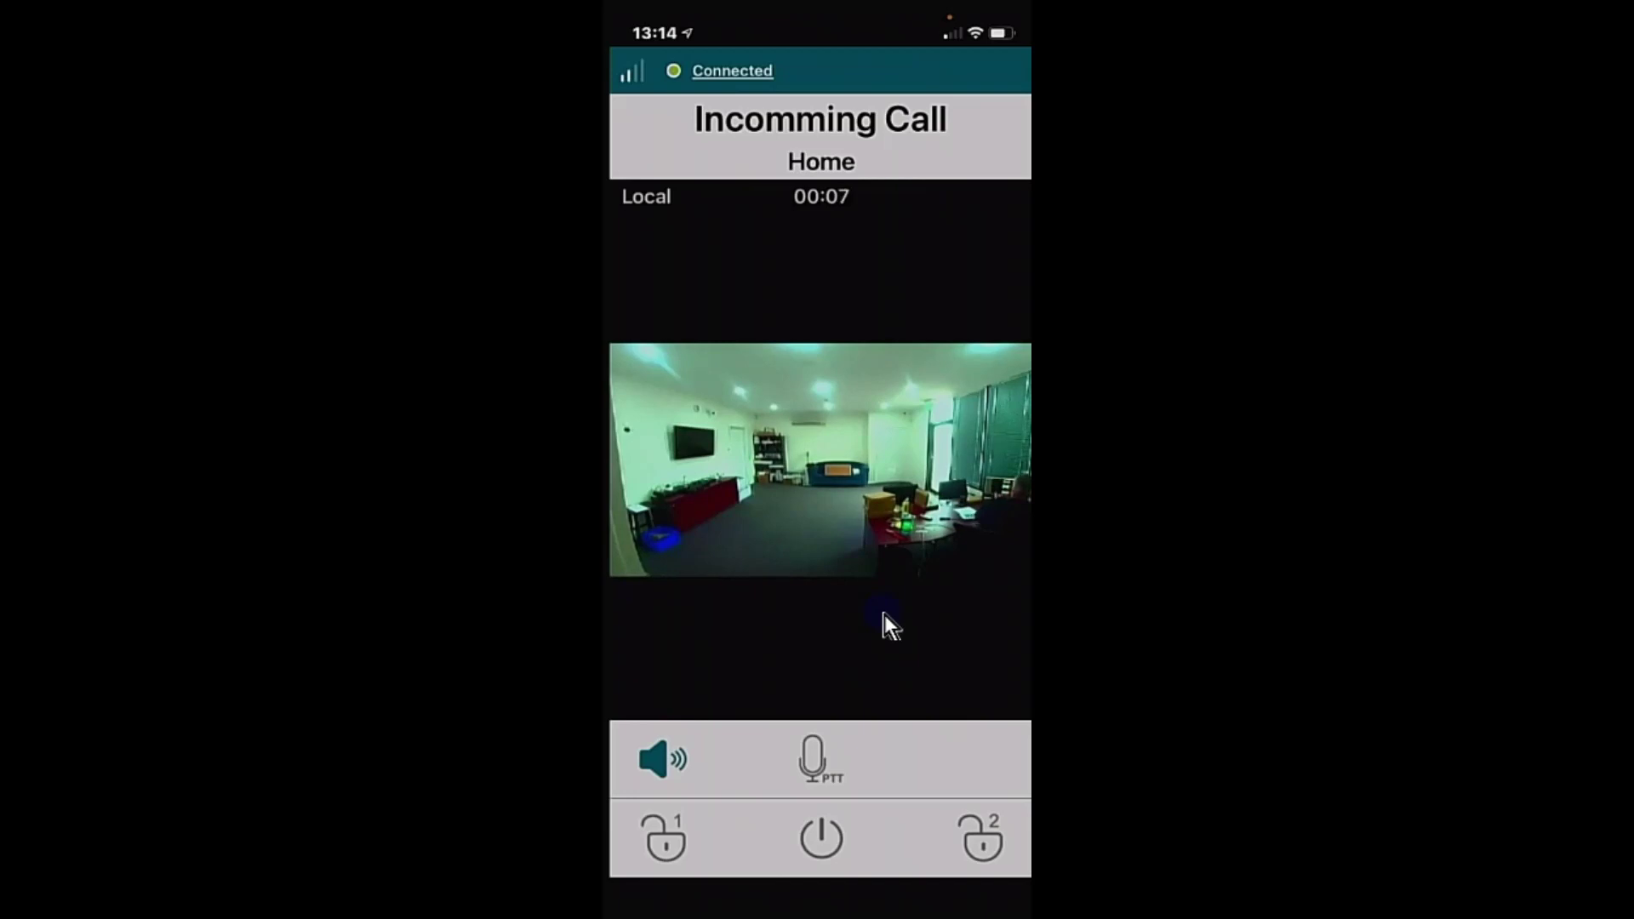
left_click(668, 829)
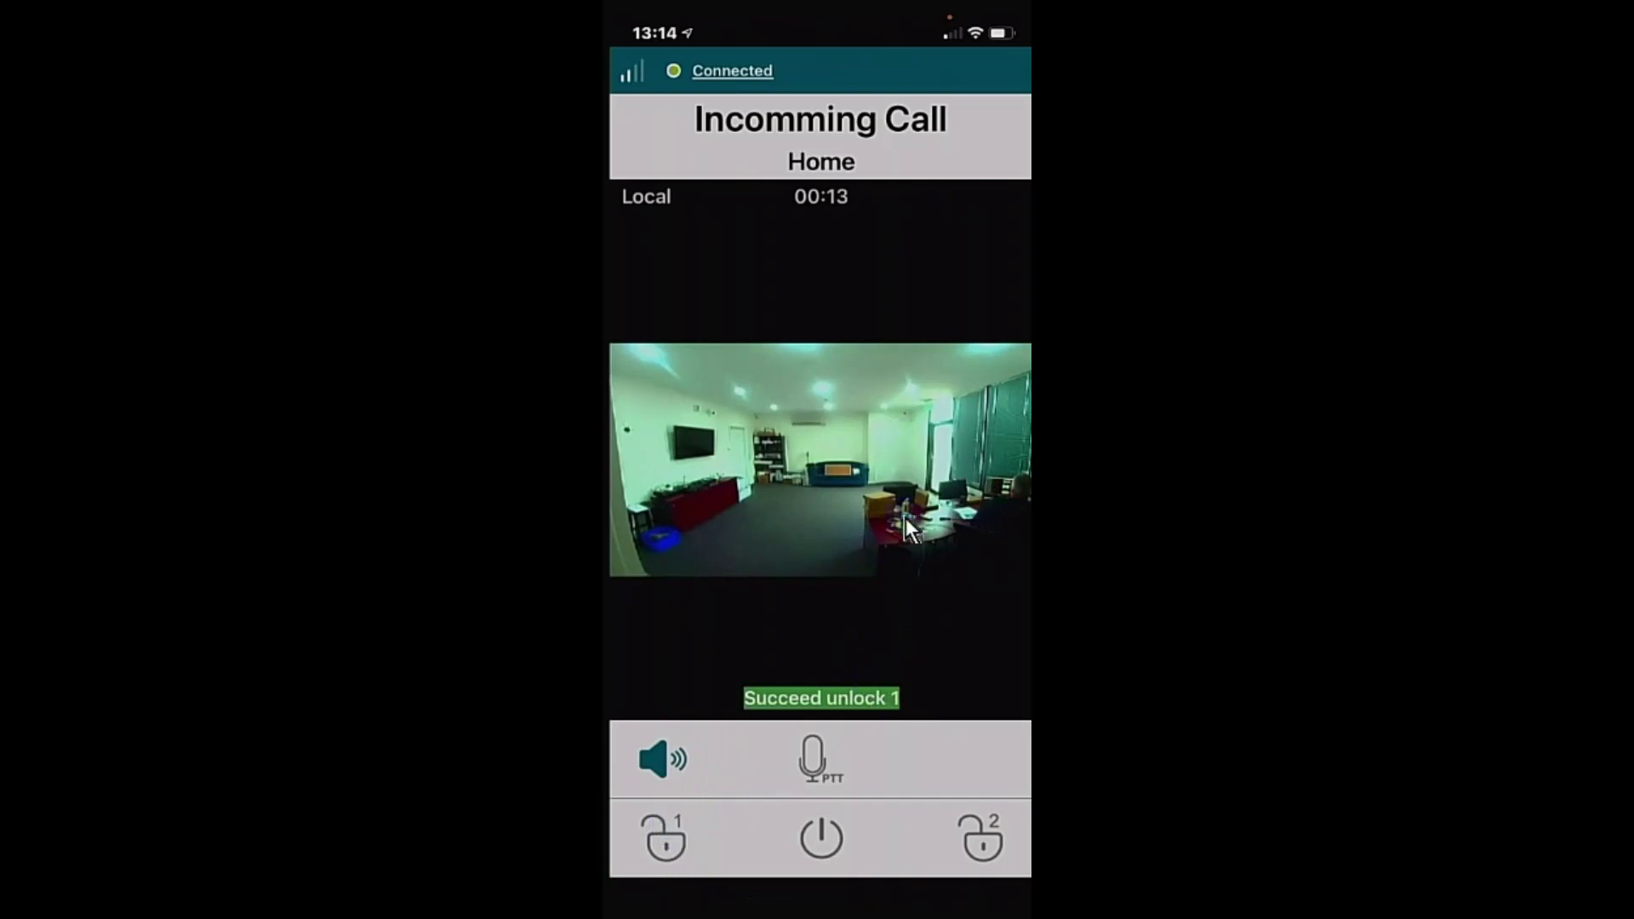
left_click(819, 836)
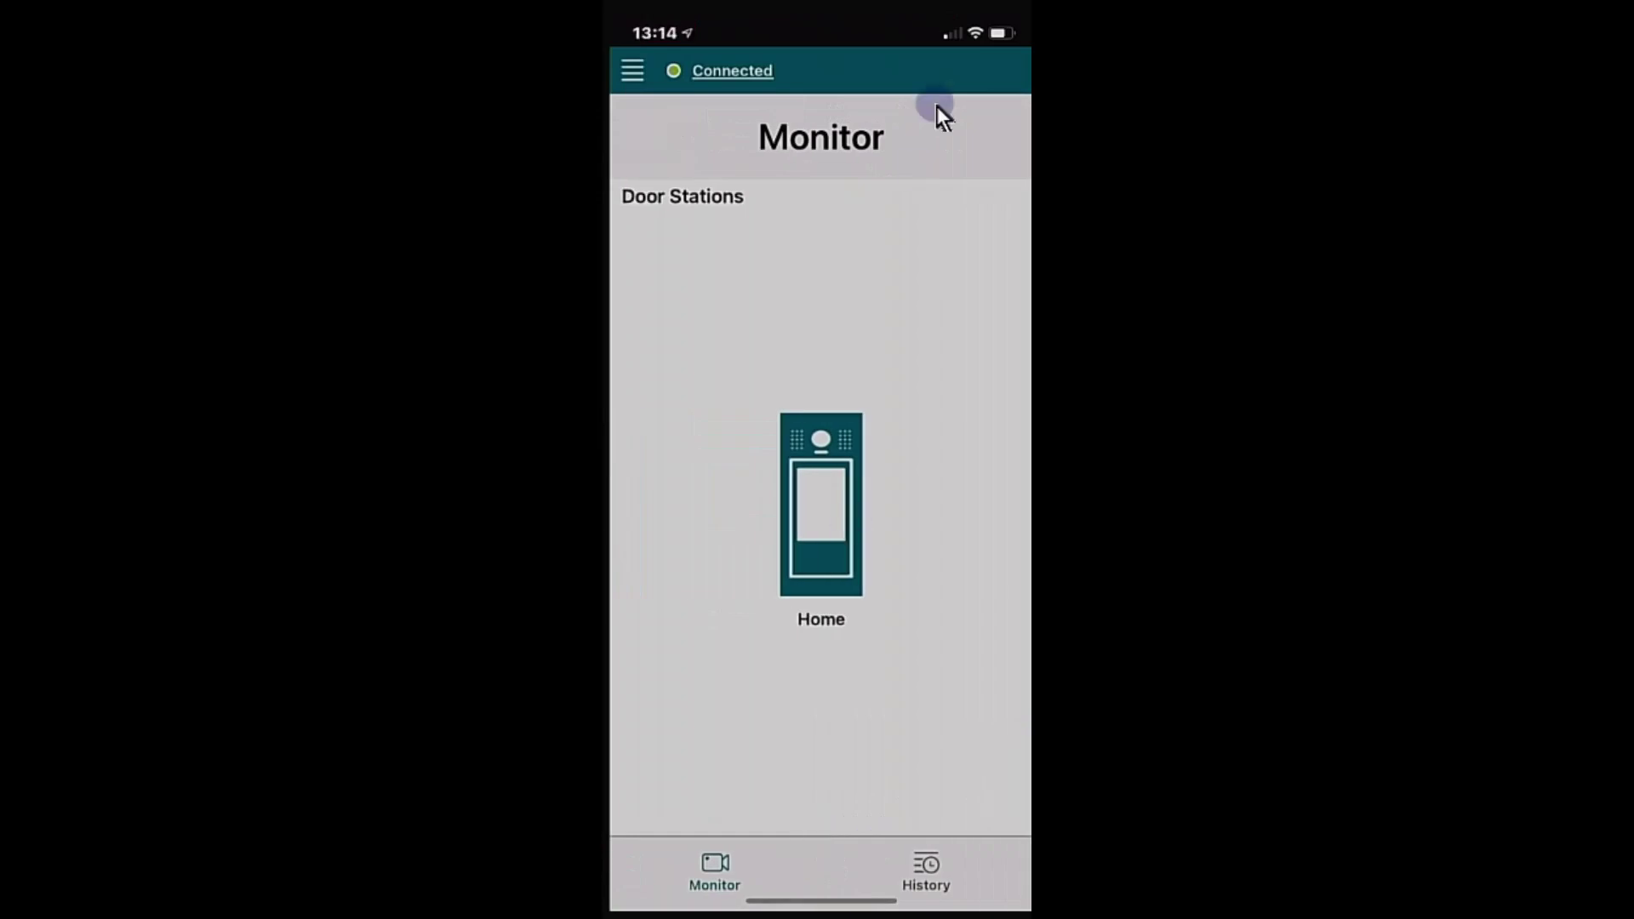
Turn off the phone's Wi-Fi and answer the incoming call from the Home door station over 4G.
left_click(982, 48)
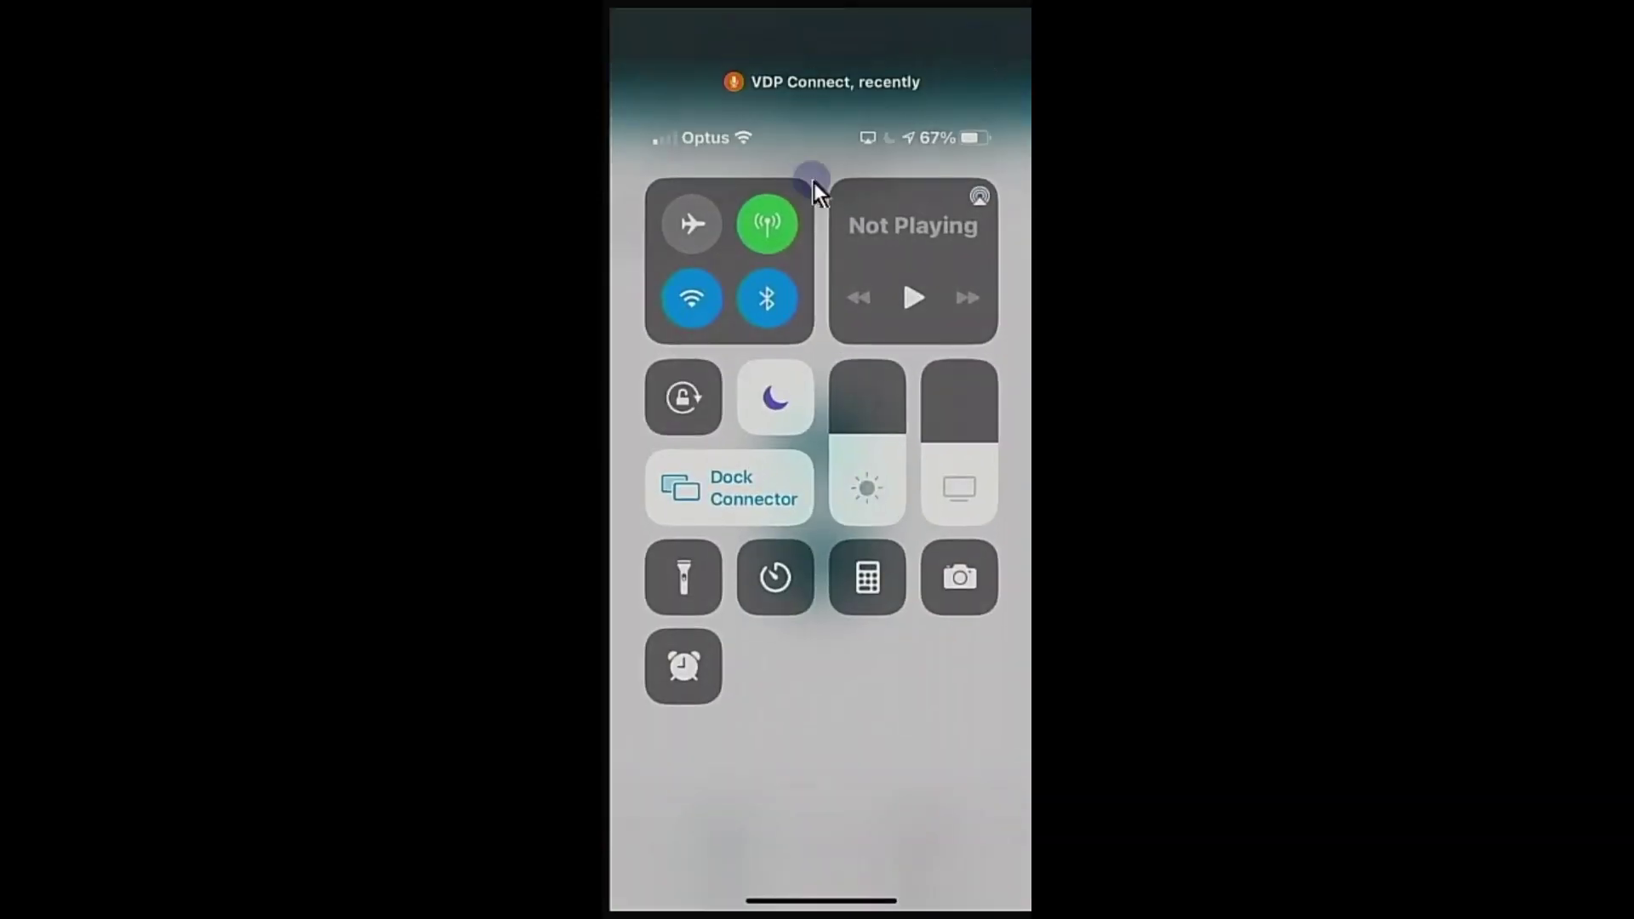
left_click(702, 298)
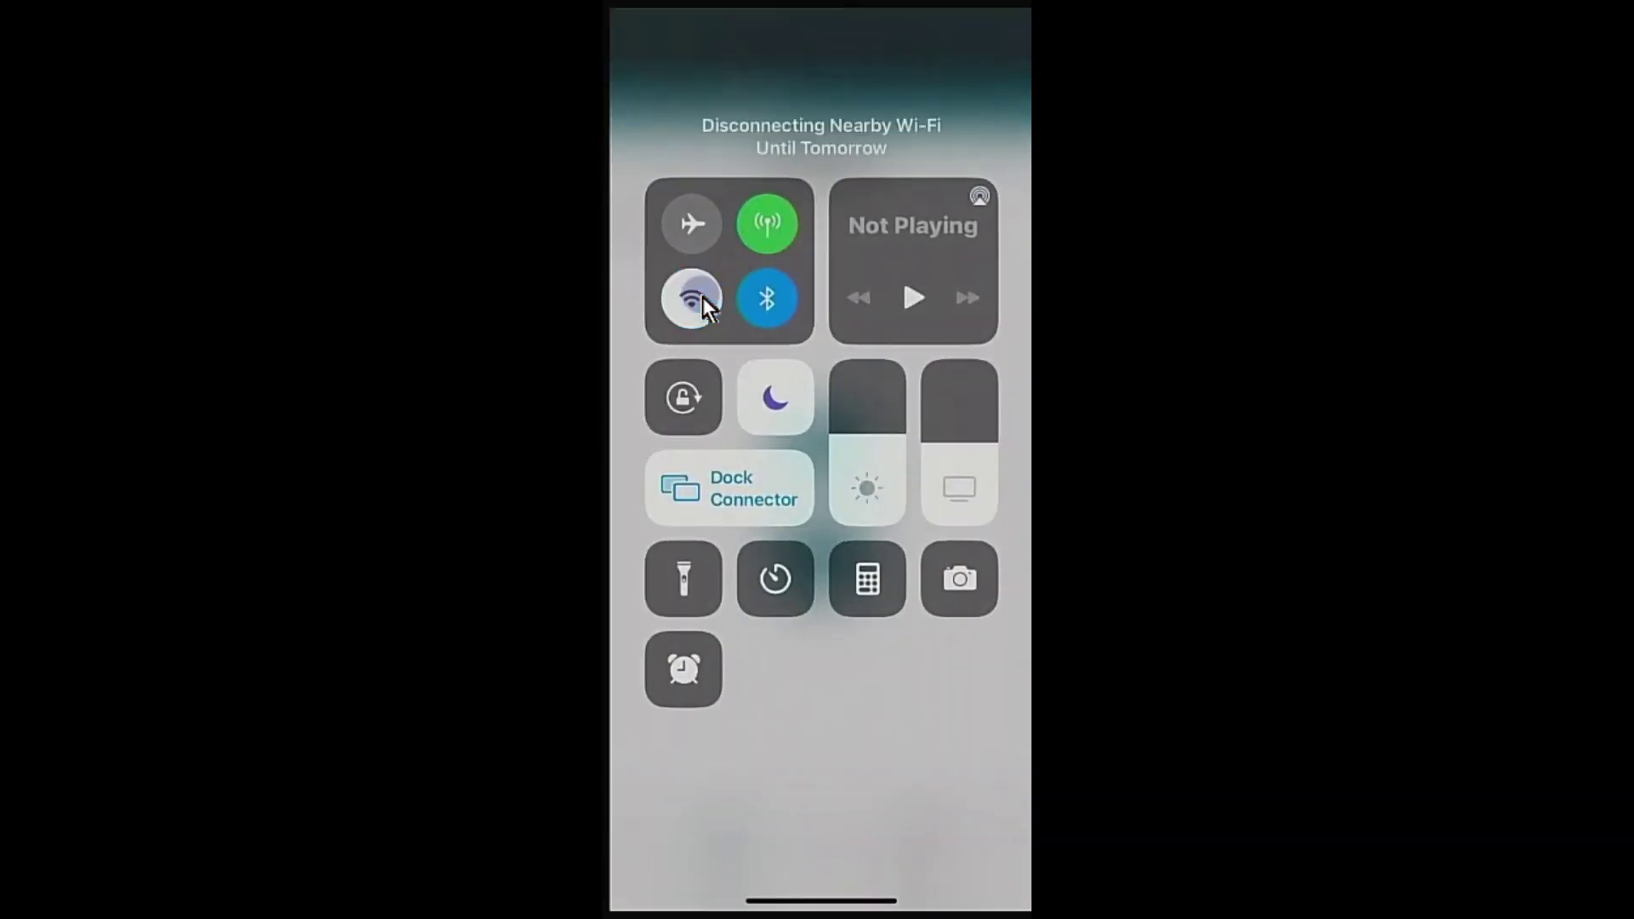
left_click_drag(906, 596, 906, 232)
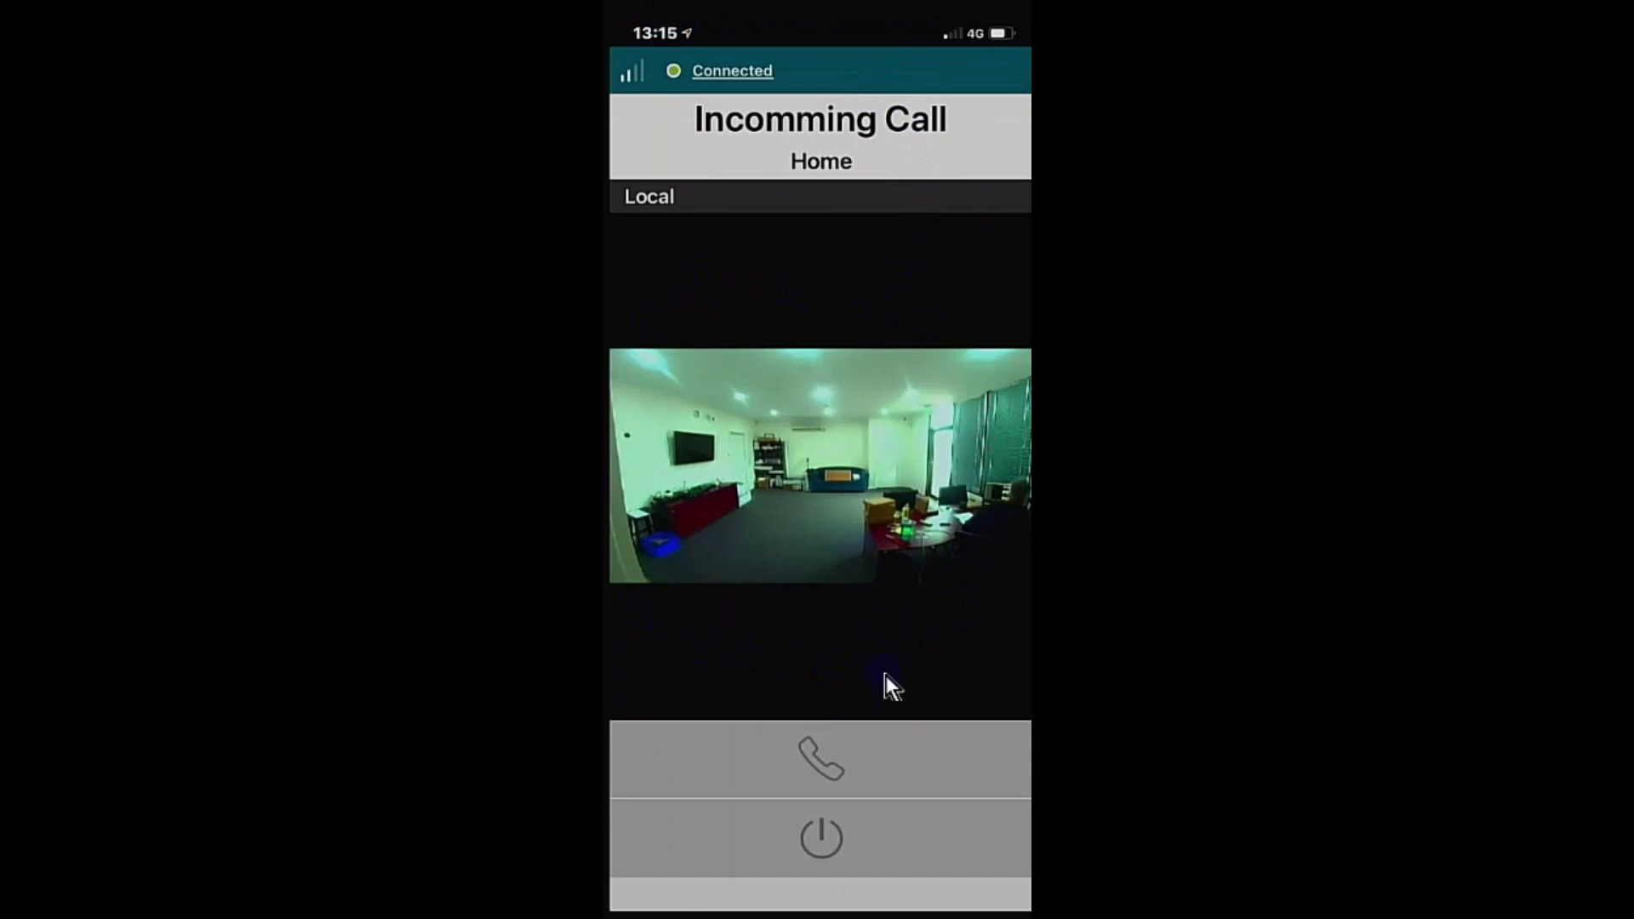
left_click(830, 749)
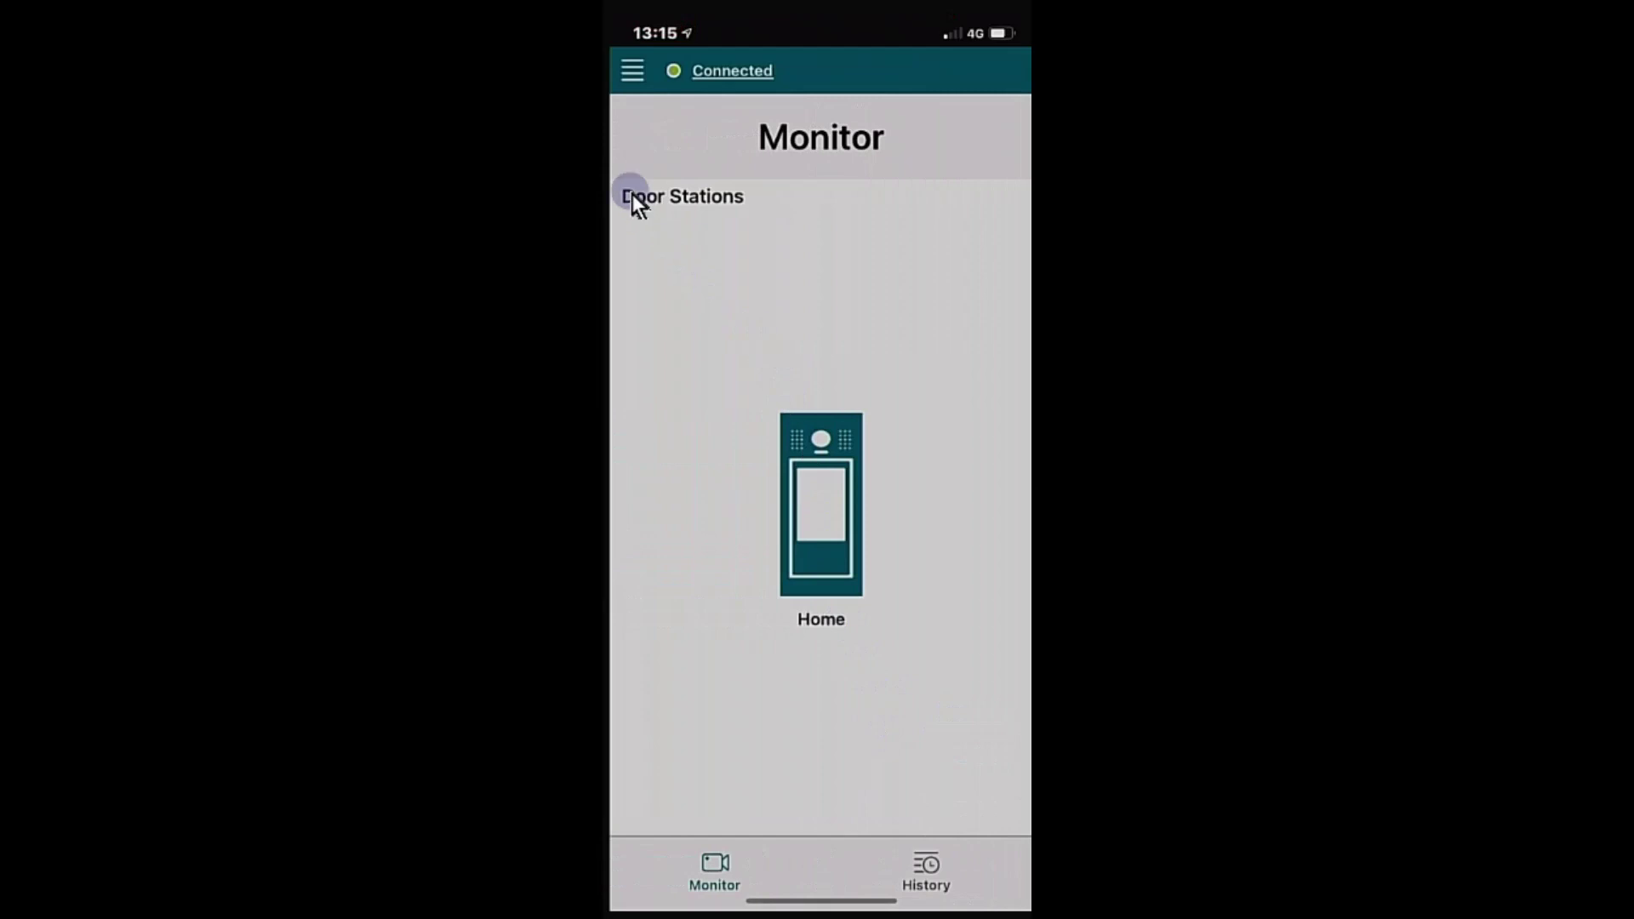
Turn on Enable CallKit in the Call settings and return to the Monitor screen.
left_click(632, 74)
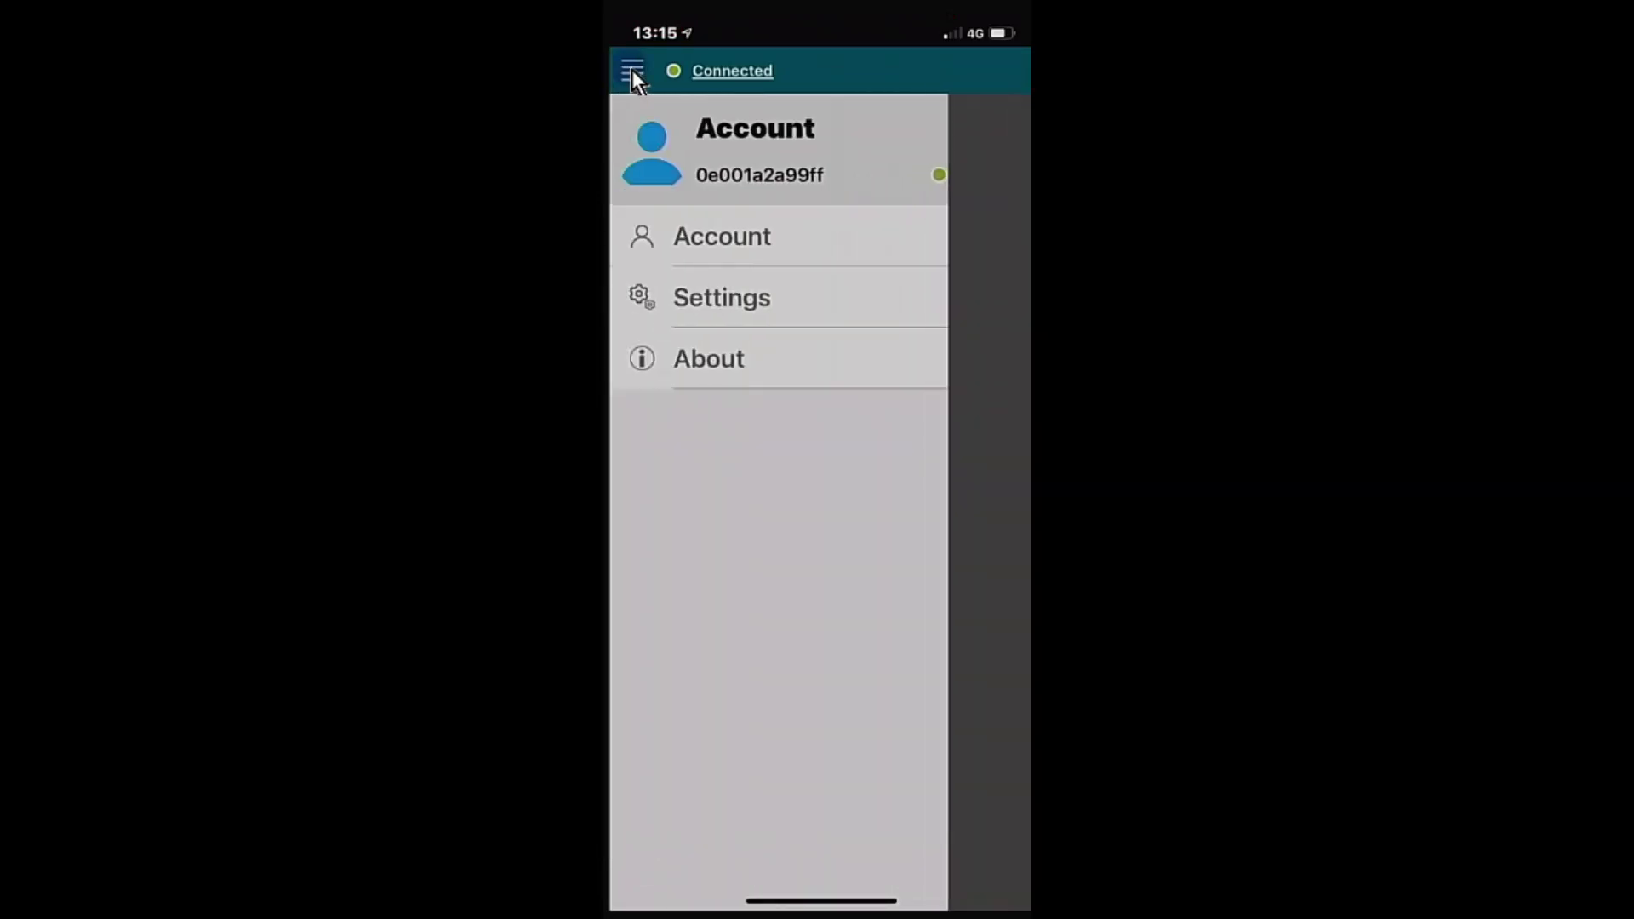
left_click(740, 295)
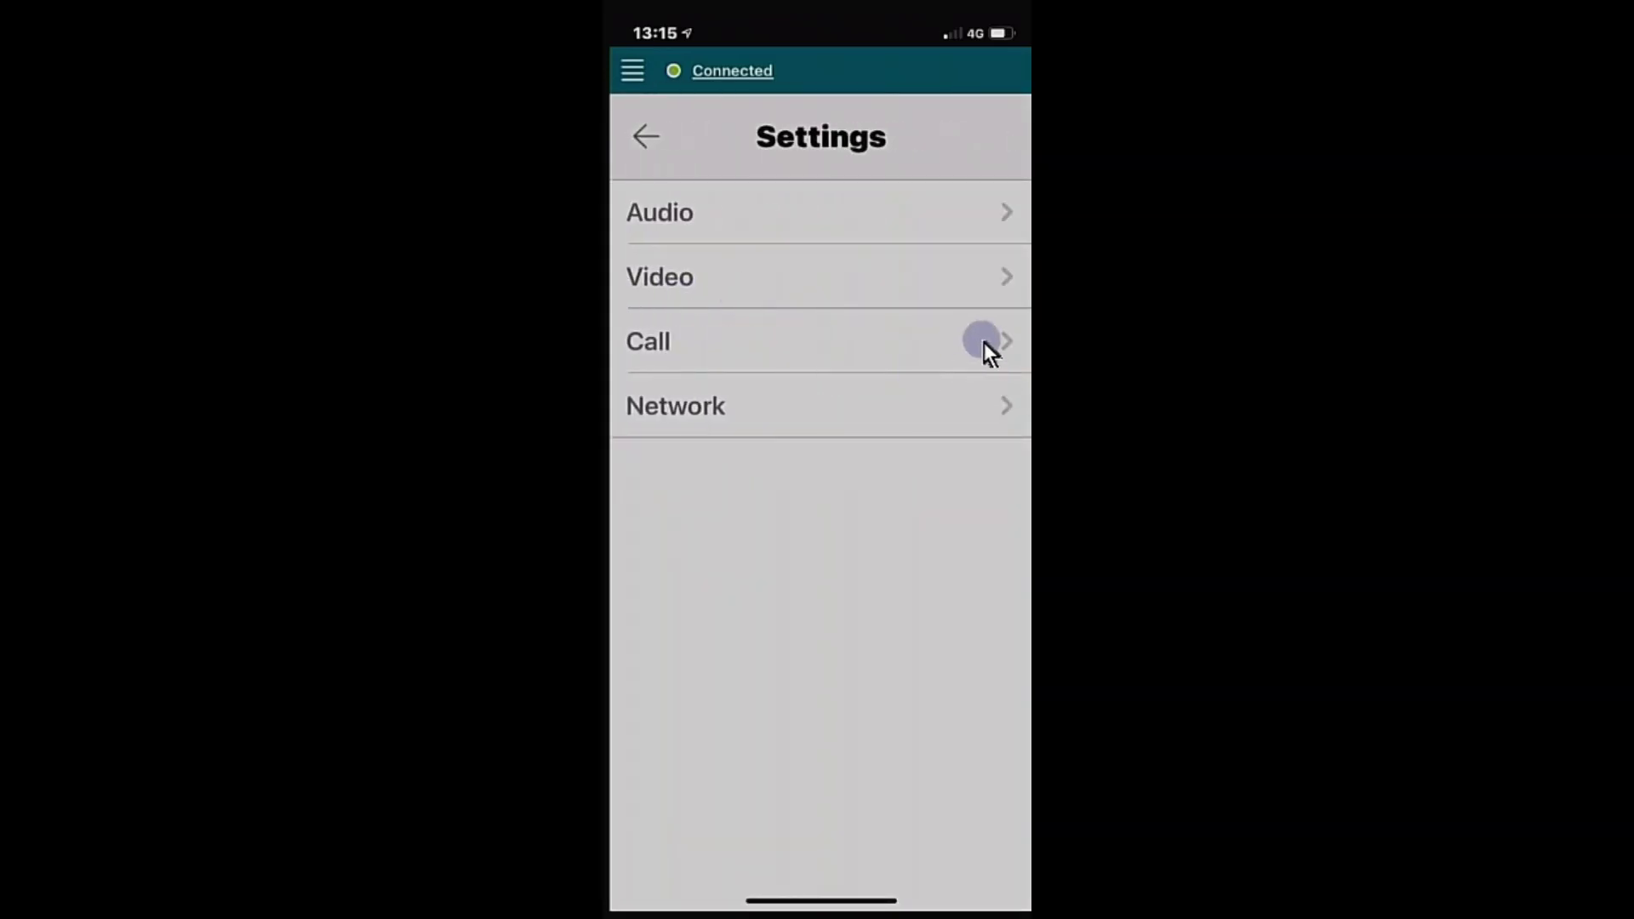
left_click(984, 342)
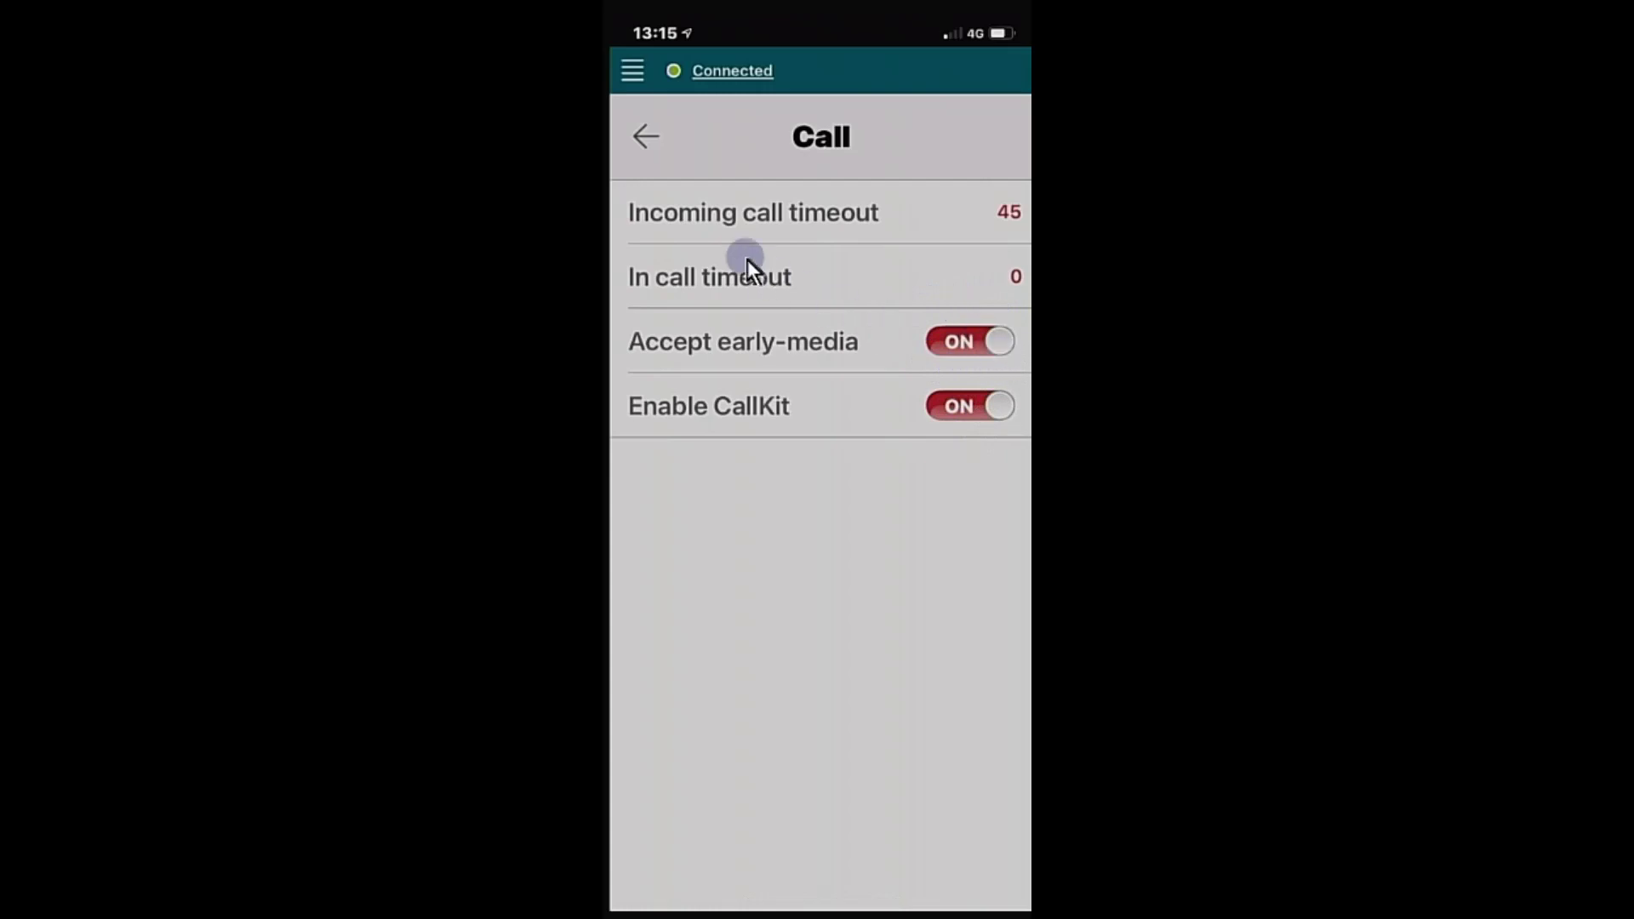
left_click(642, 131)
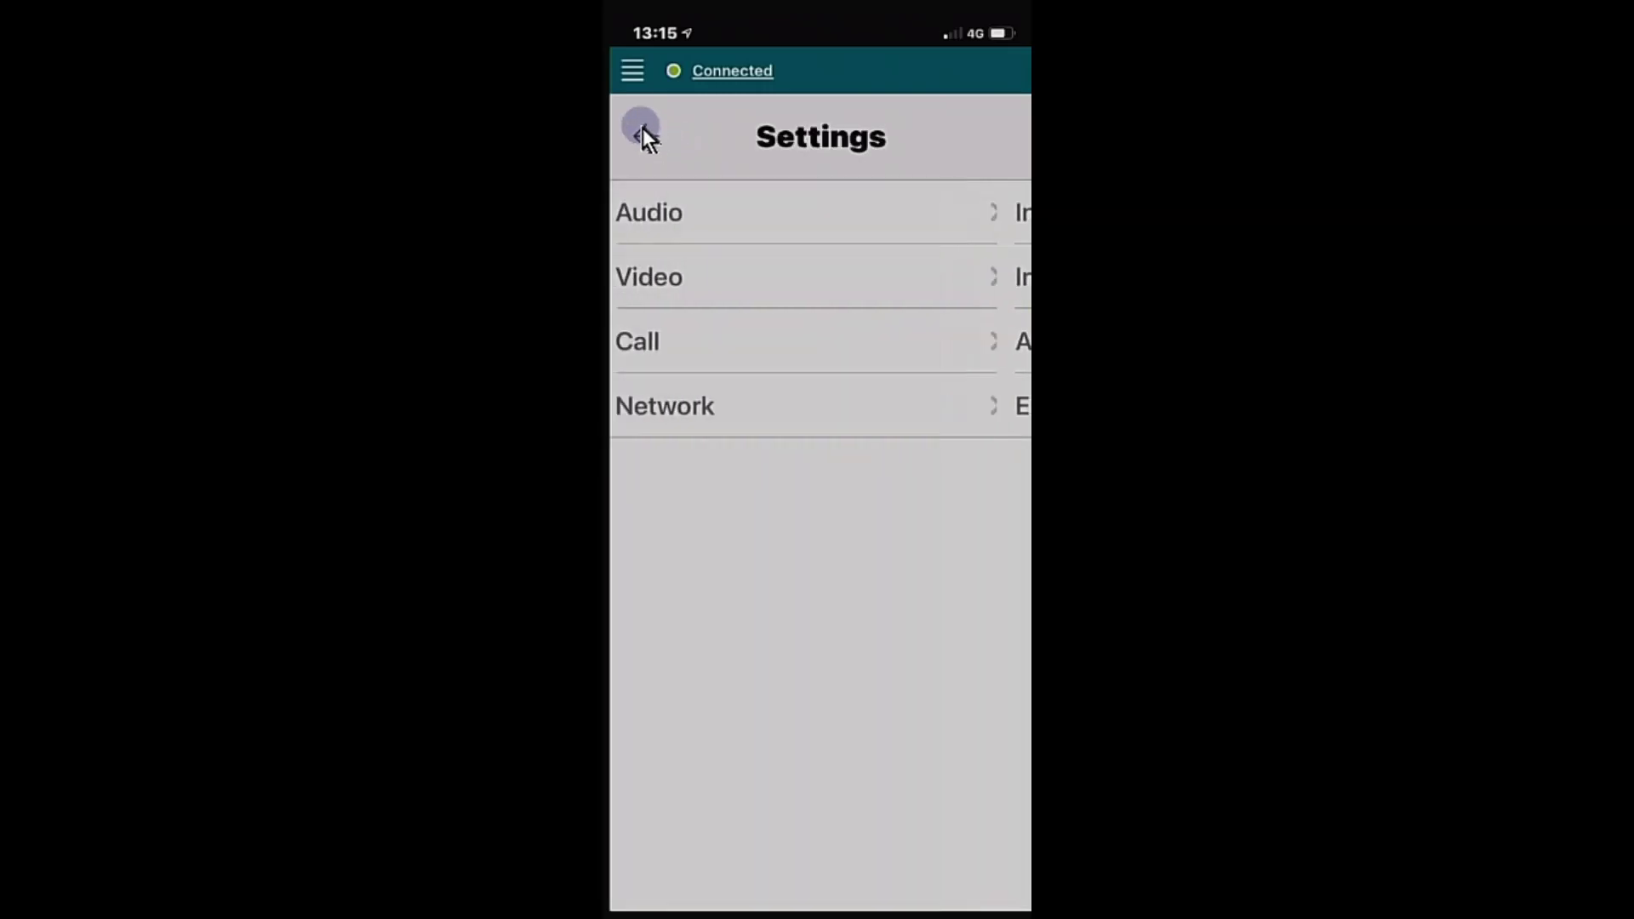
left_click(642, 132)
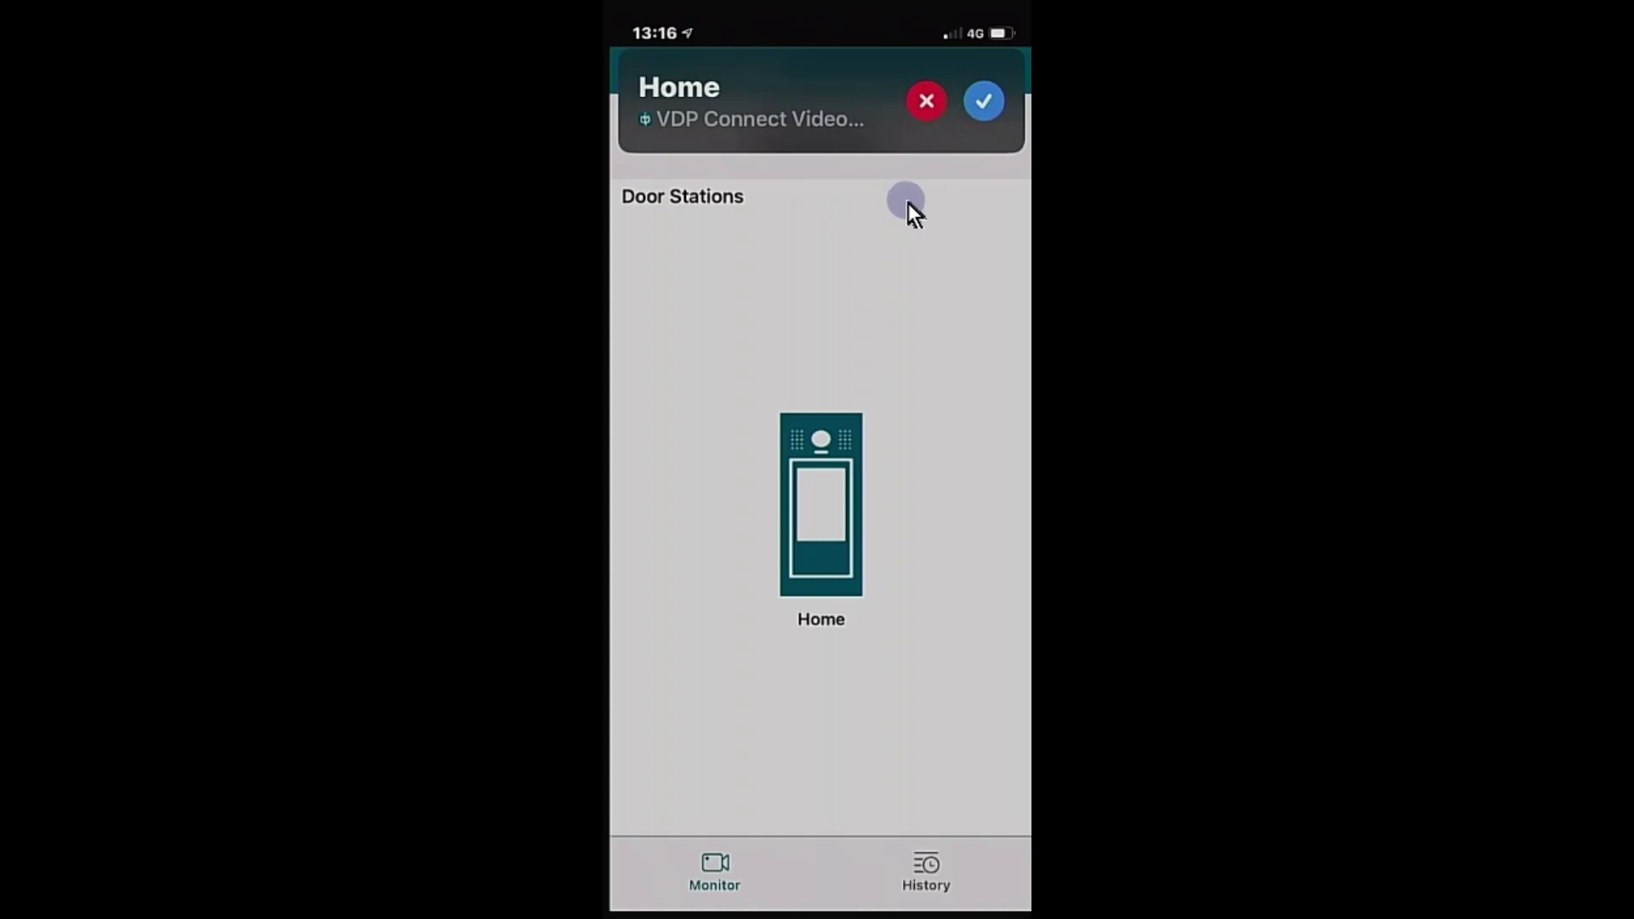
Accept the Home door station's CallKit video call, check the door camera view and call controls, and end the call.
left_click(985, 101)
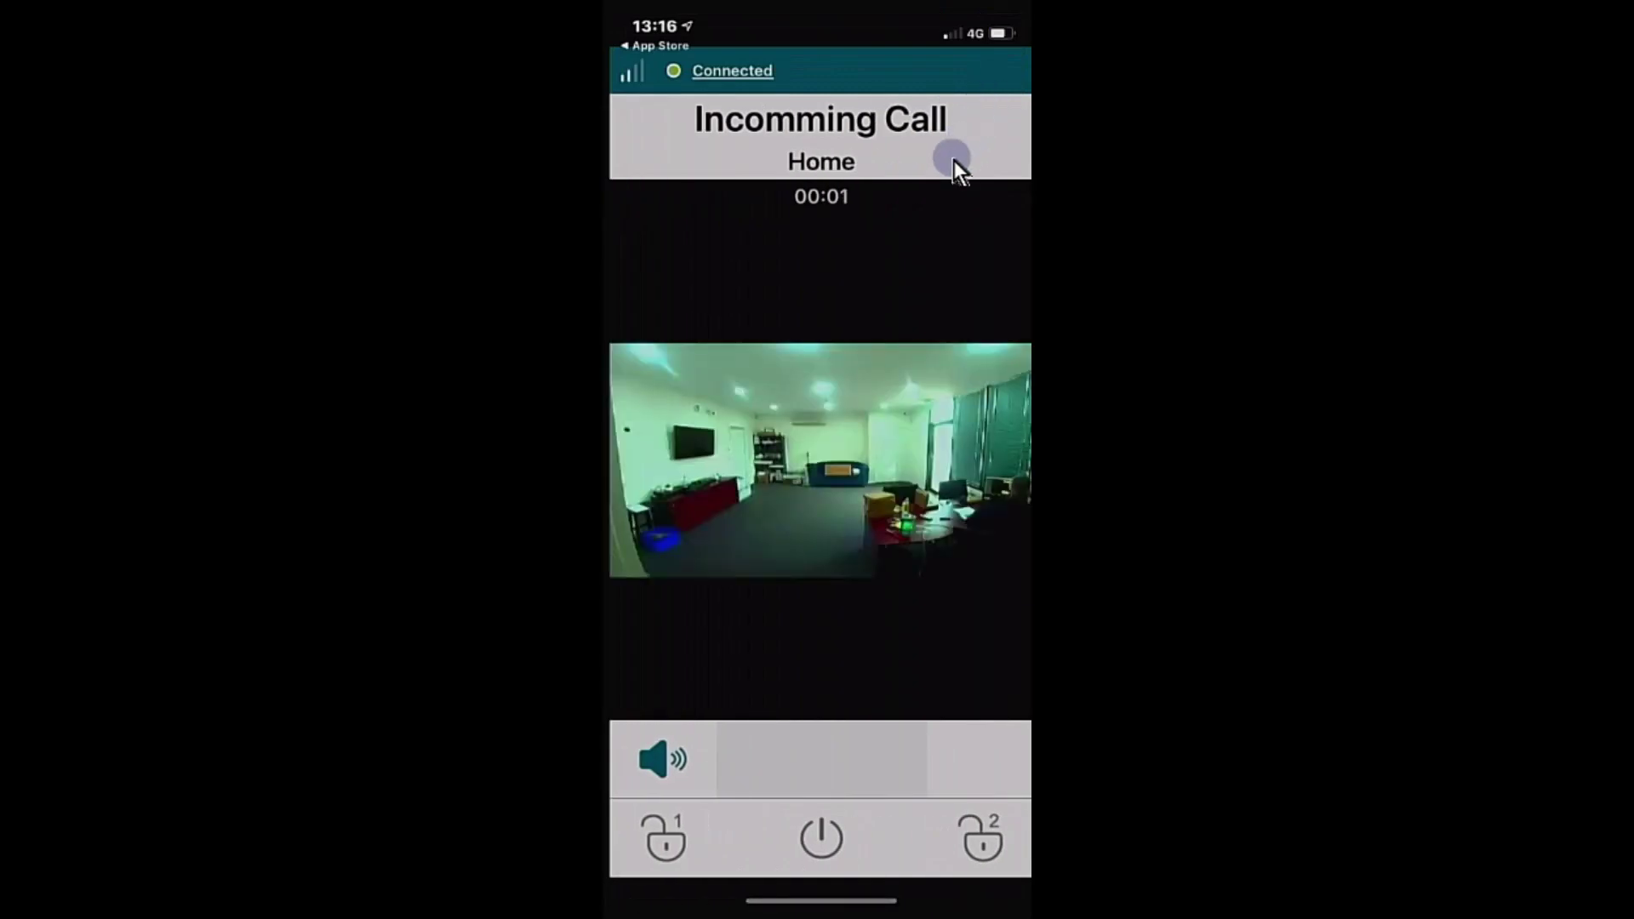
left_click(832, 771)
left_click(651, 824)
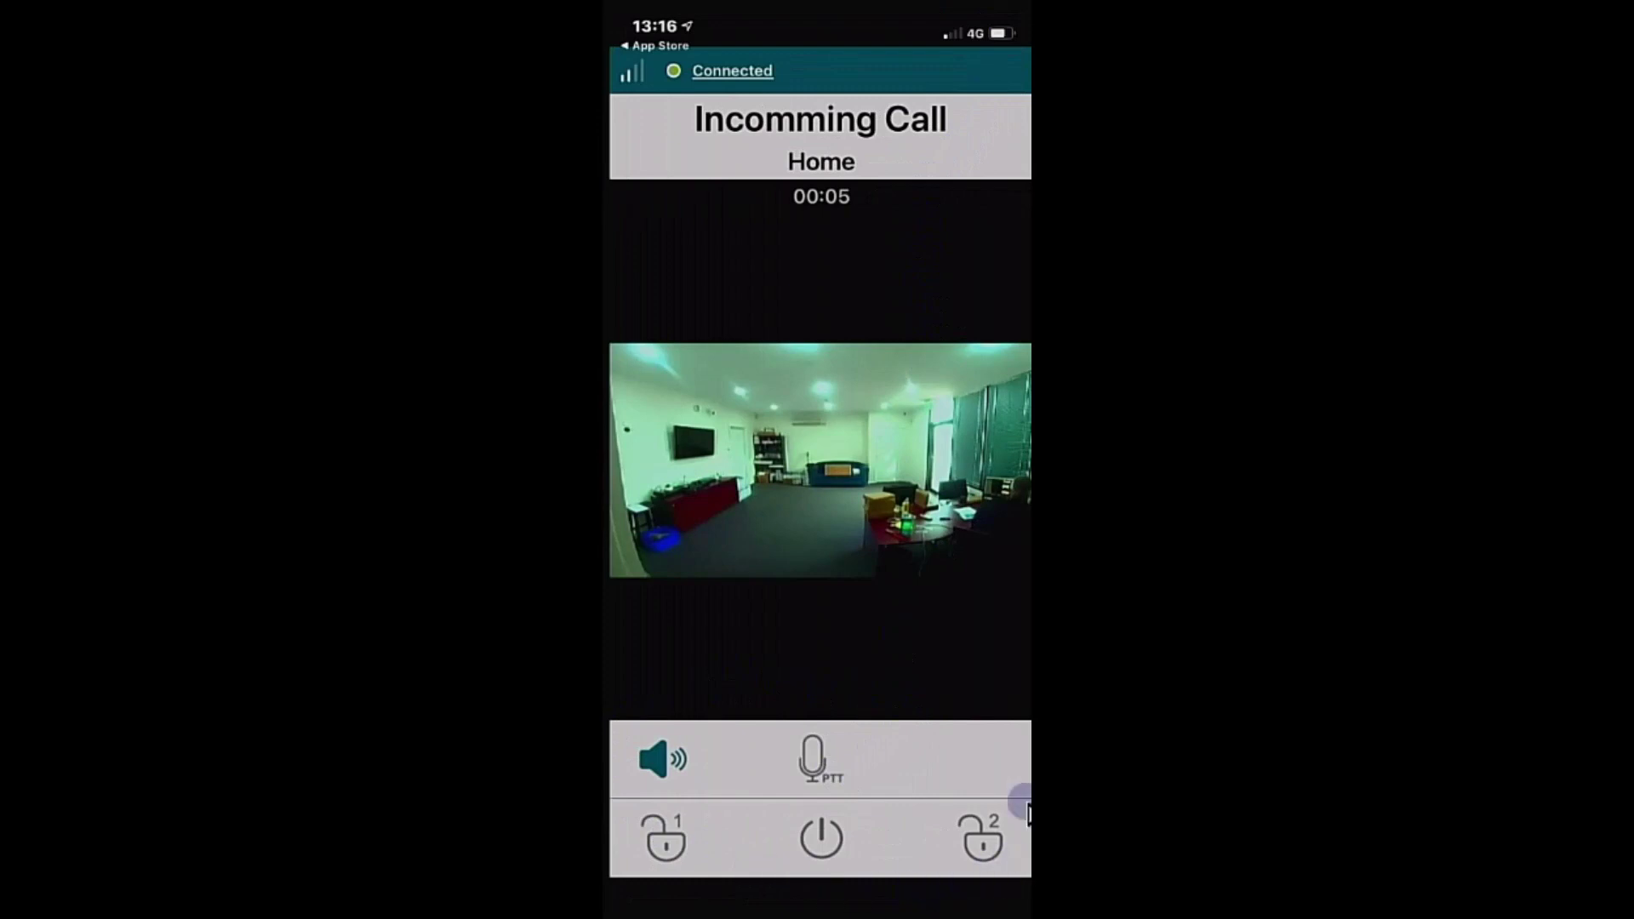
left_click(822, 512)
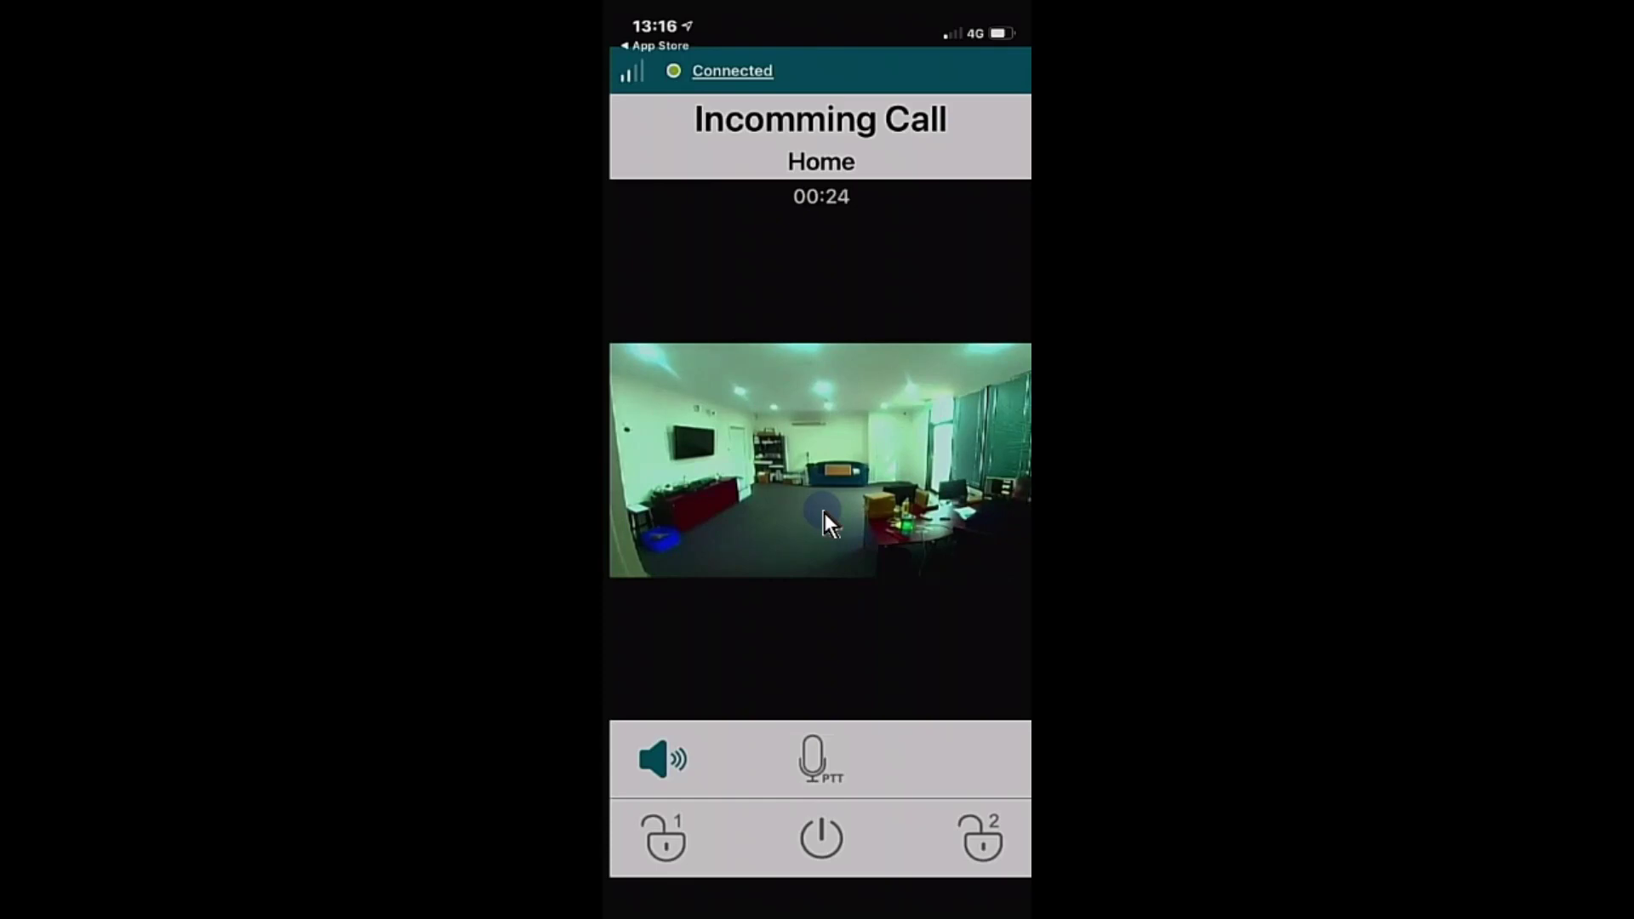
left_click(819, 840)
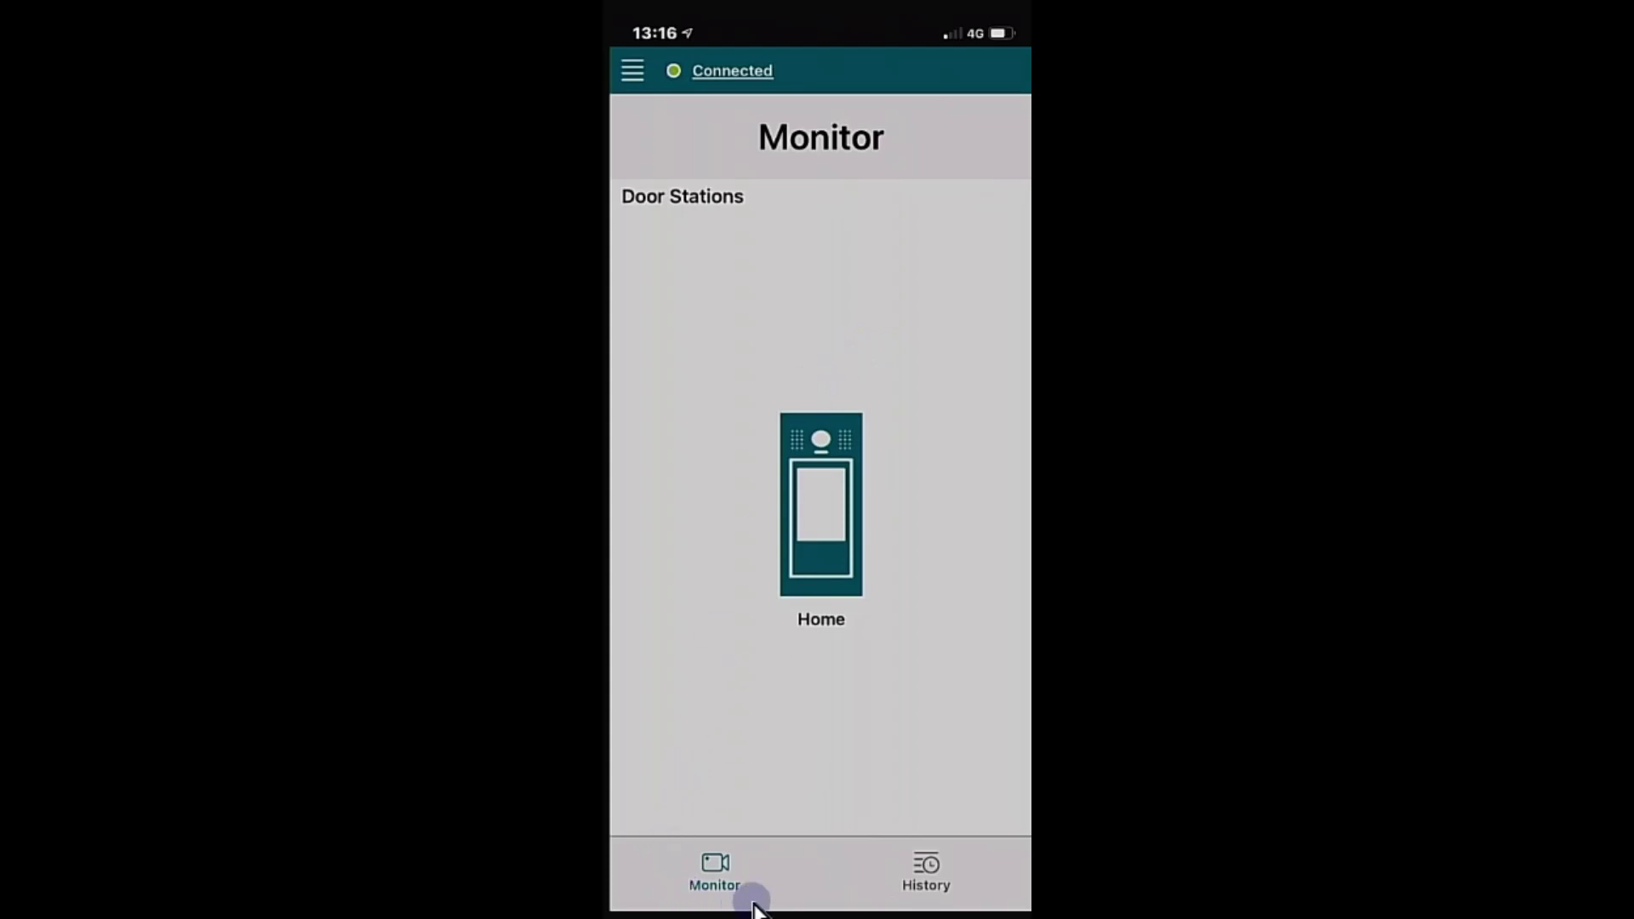
Review the event history filtered by door station monitoring, by unlocks and unfiltered, and return to the Monitor screen.
left_click(923, 883)
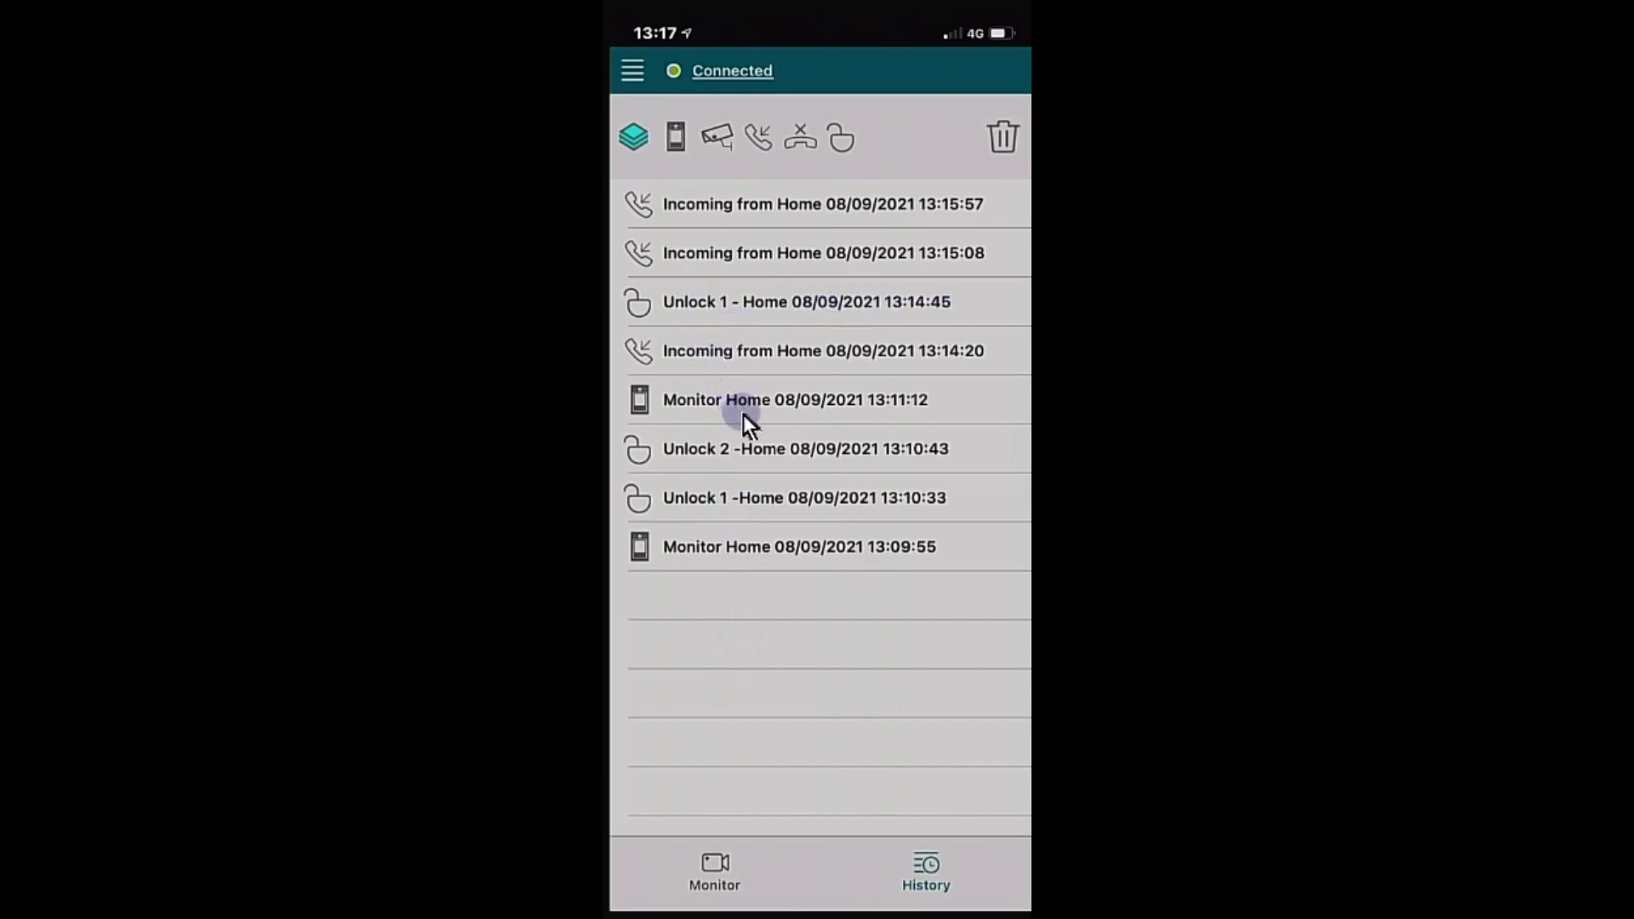
left_click(676, 138)
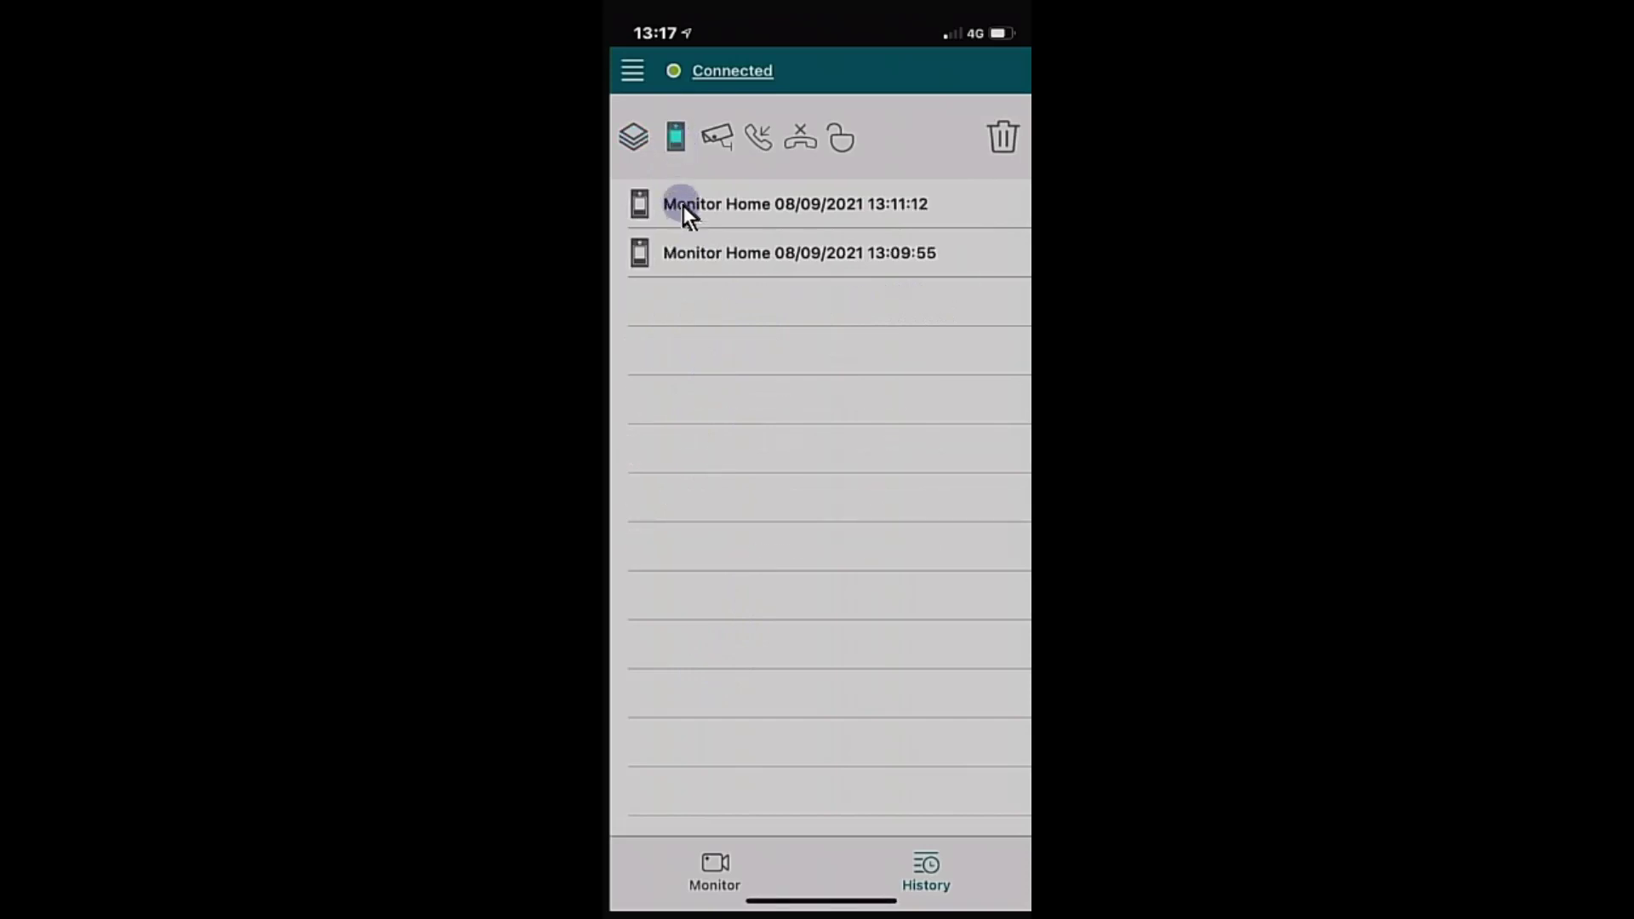
left_click(838, 135)
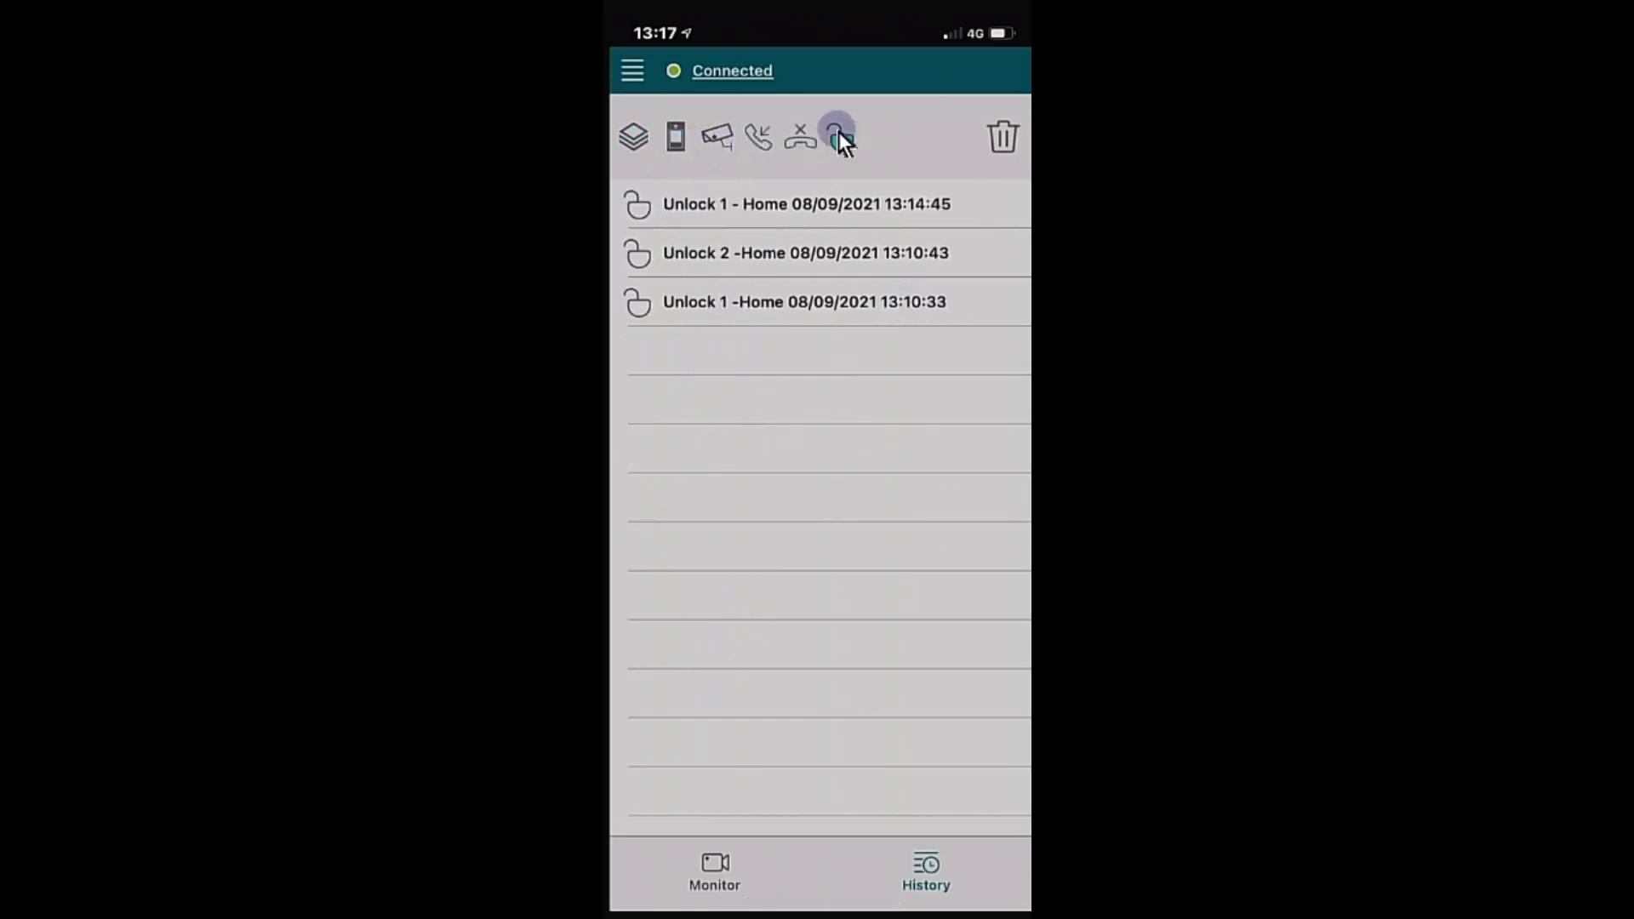
left_click(632, 139)
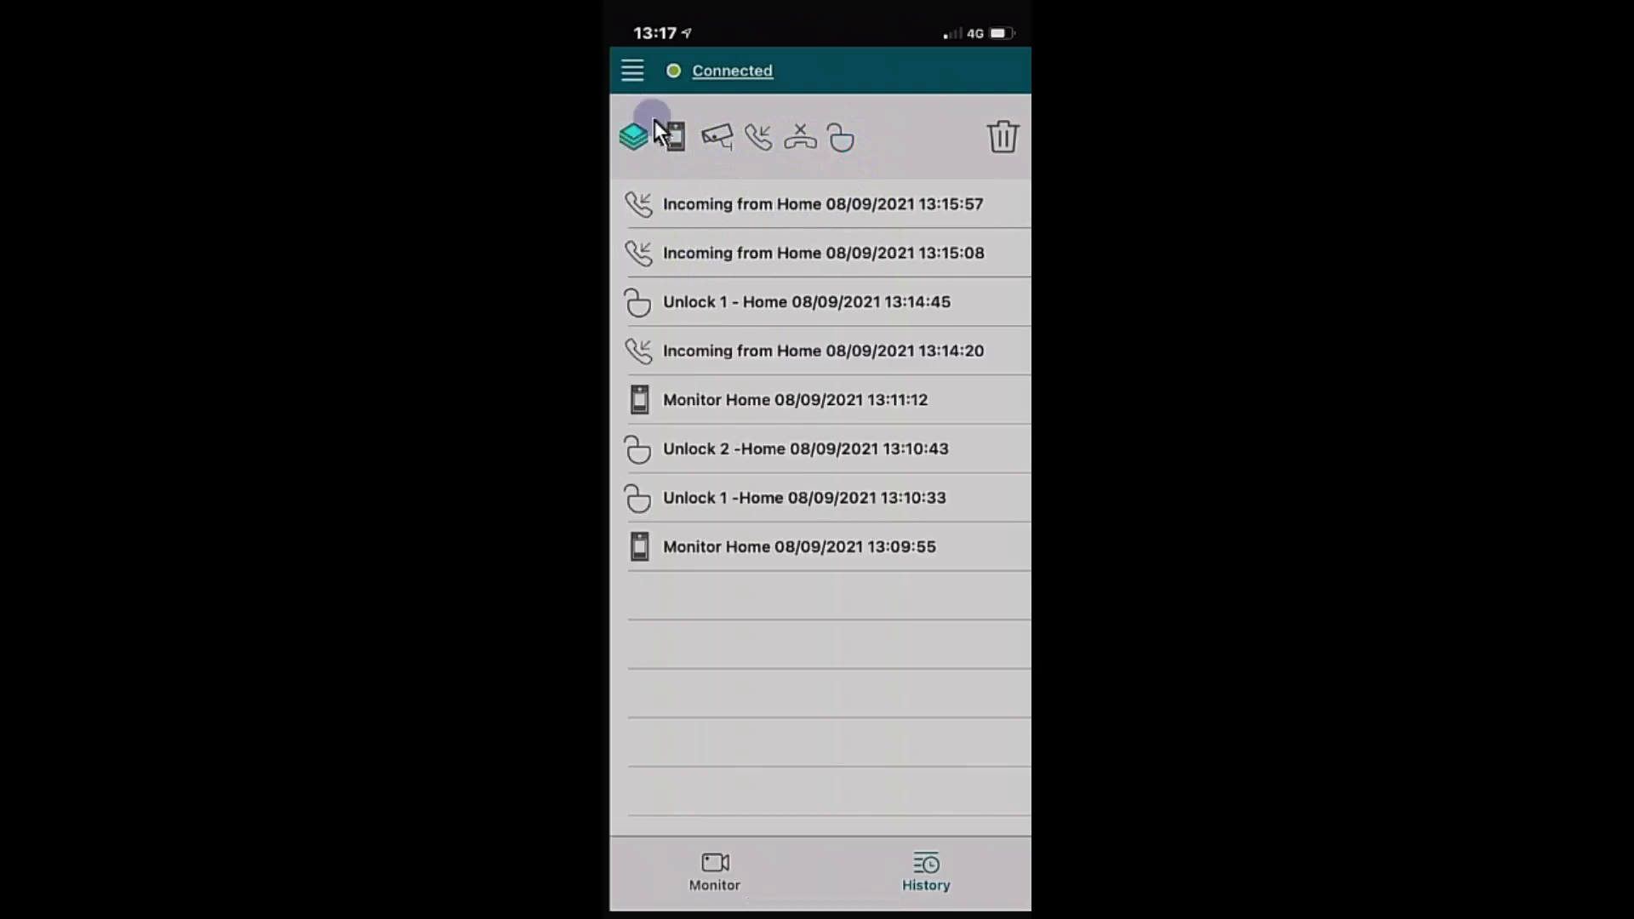
left_click(720, 872)
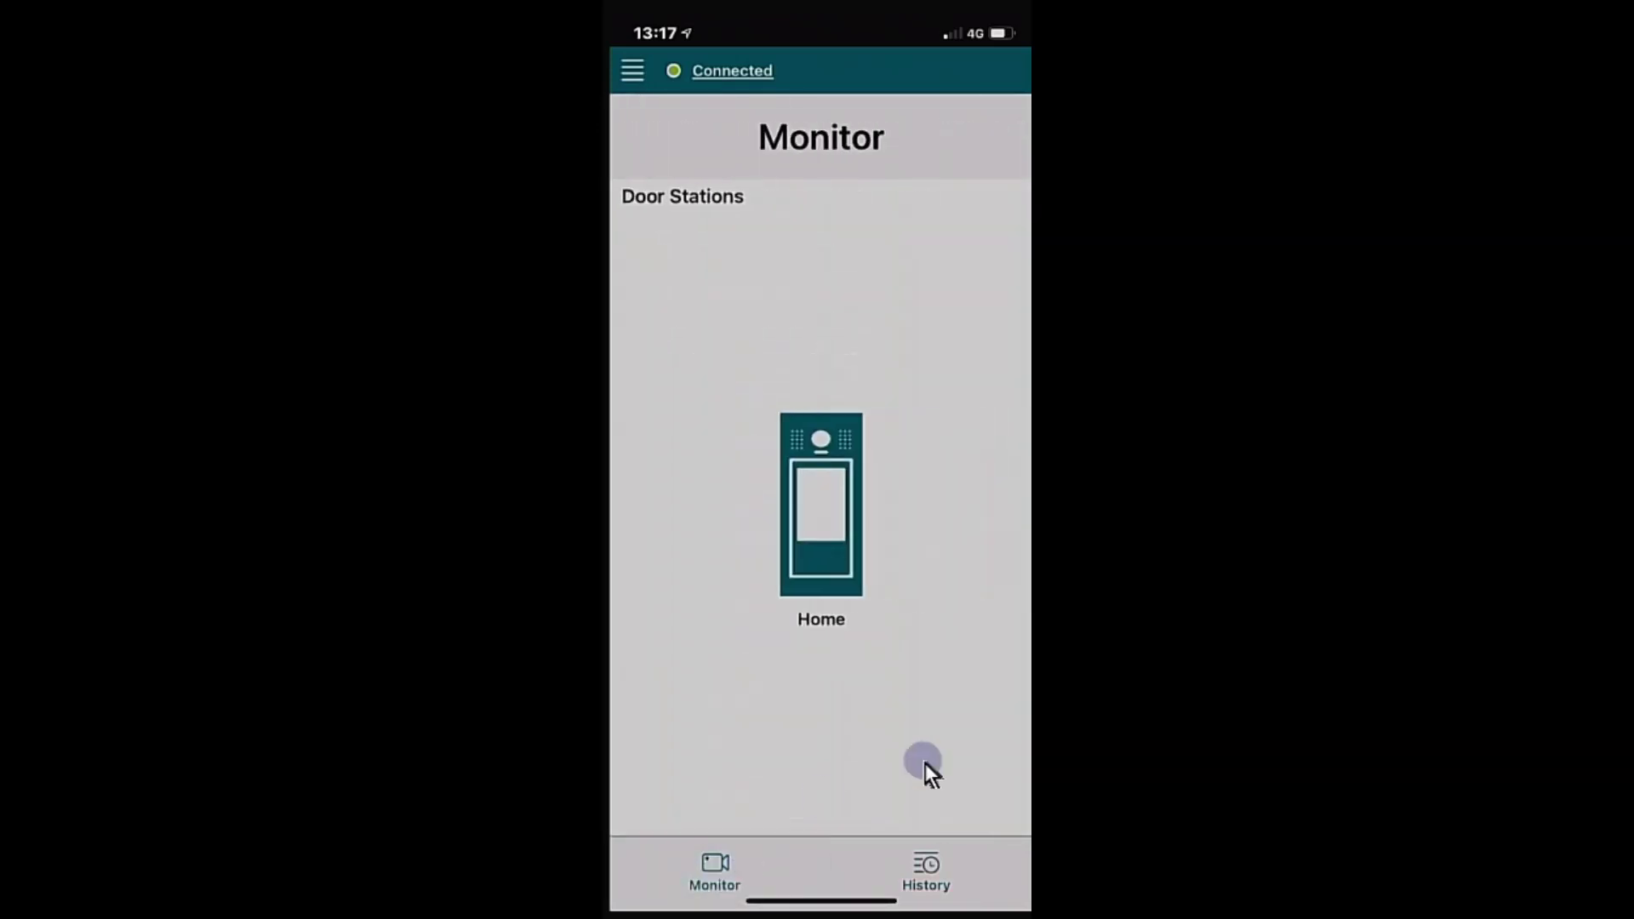